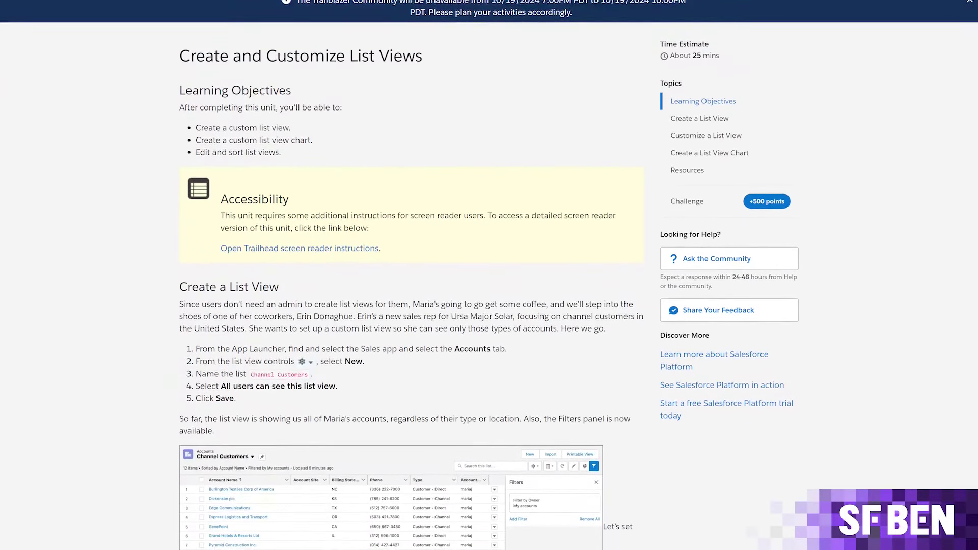
Scroll through the Trailhead unit's Create a List View steps
scroll(489, 306, down, 2)
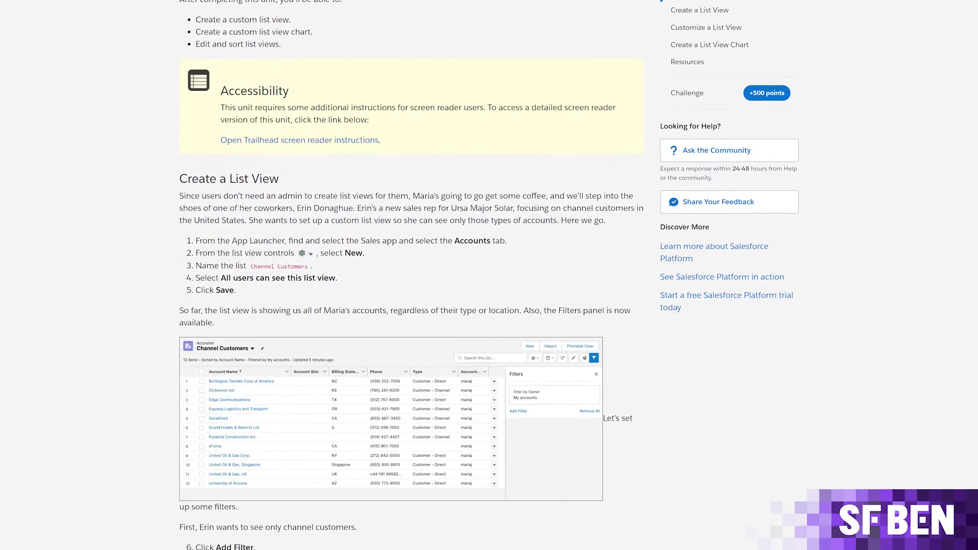
scroll(489, 305, down, 2)
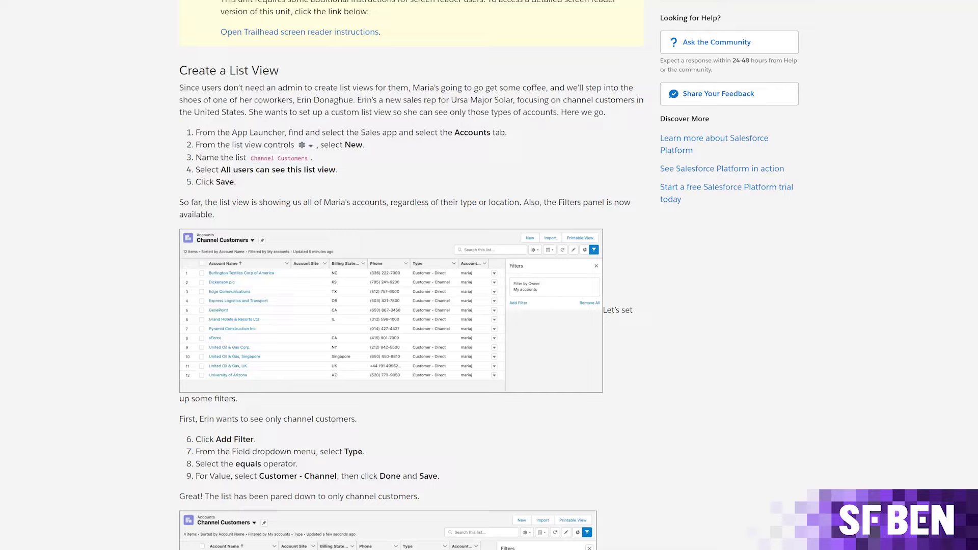
scroll(489, 306, down, 2)
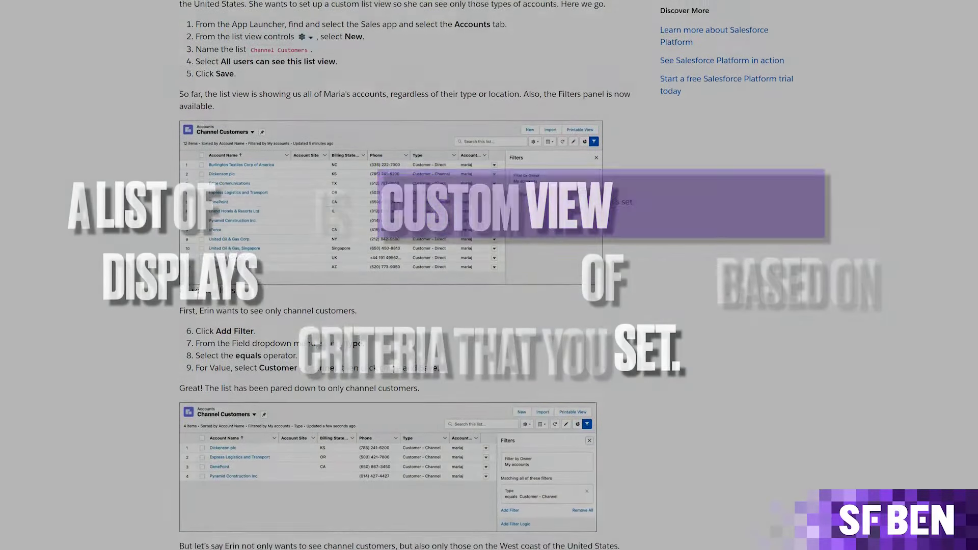
scroll(489, 306, down, 2)
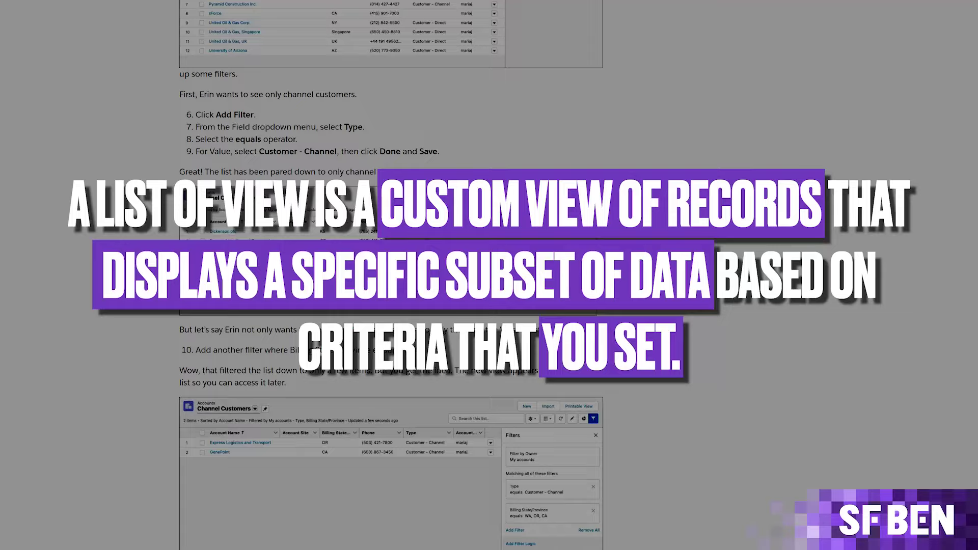
scroll(489, 305, down, 2)
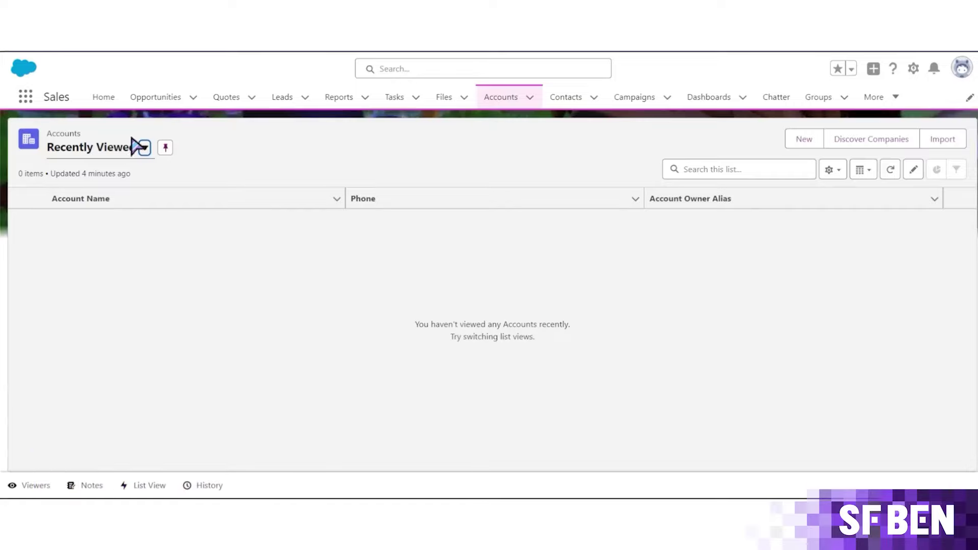
Switch the Accounts list from Recently Viewed to the My Accounts view
click(144, 149)
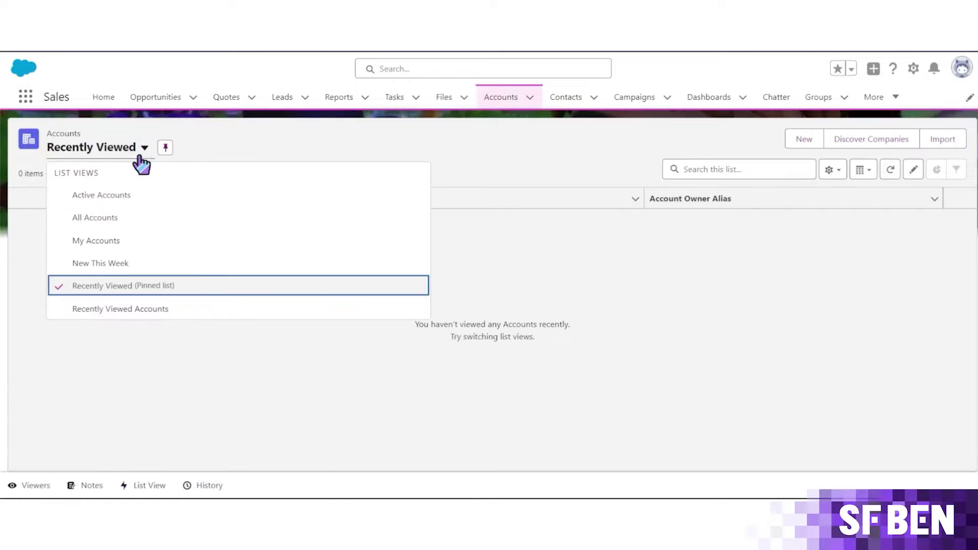
click(147, 249)
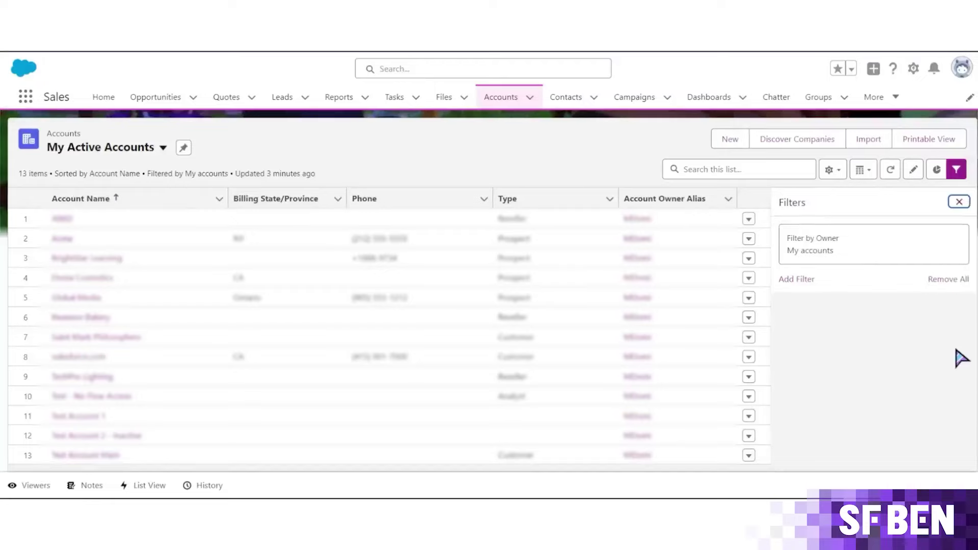
Add an Active equals True filter to the accounts view
click(796, 279)
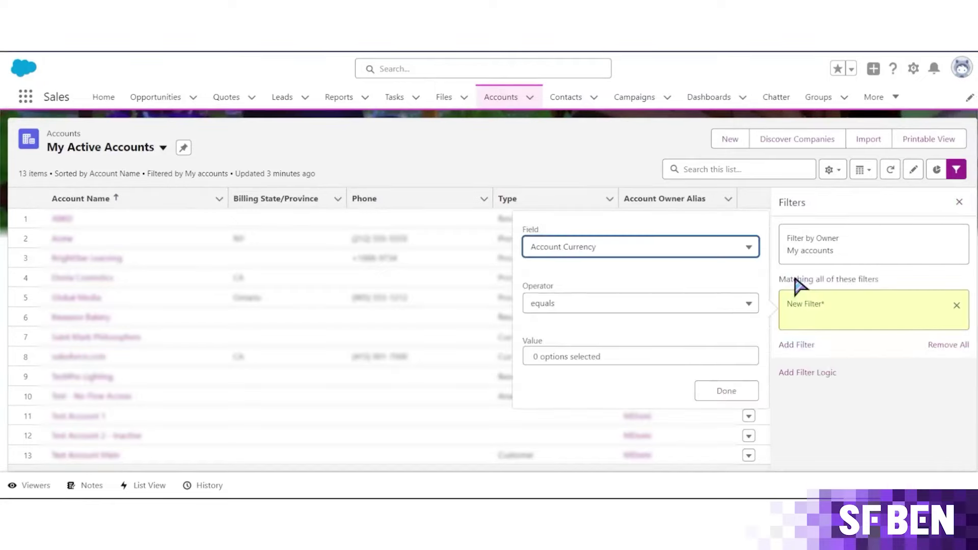
click(704, 257)
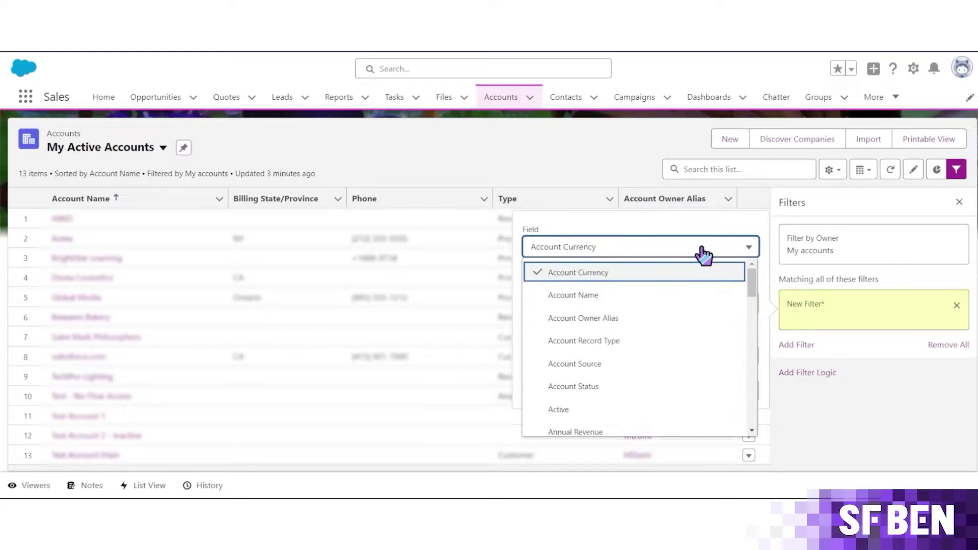
click(640, 408)
click(609, 362)
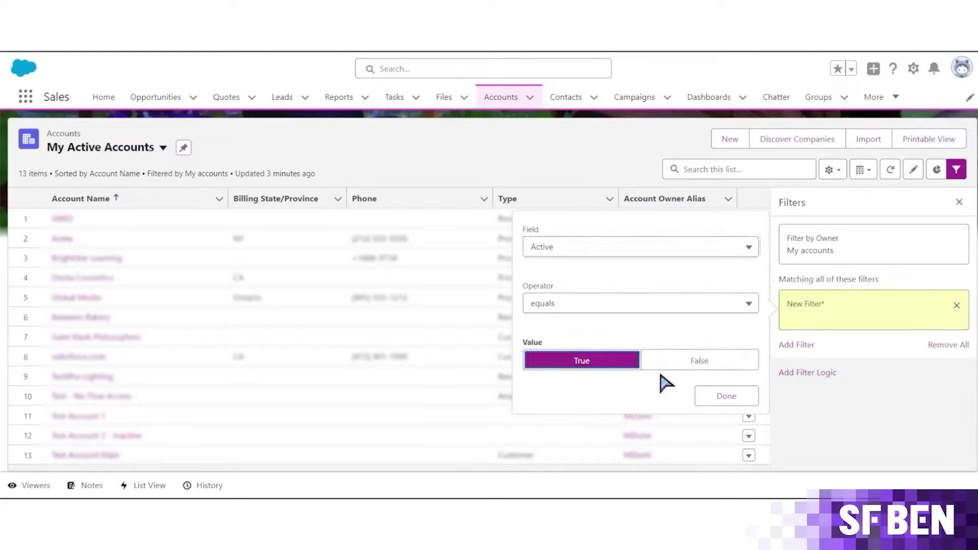
click(715, 400)
Add a Type equals Customer filter to the accounts view
click(797, 352)
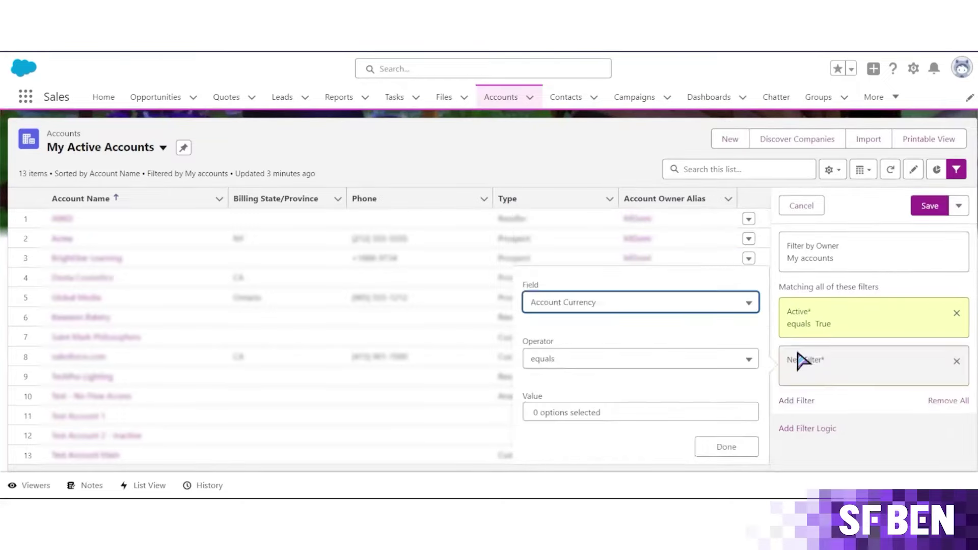
click(581, 309)
scroll(603, 415, down, 10)
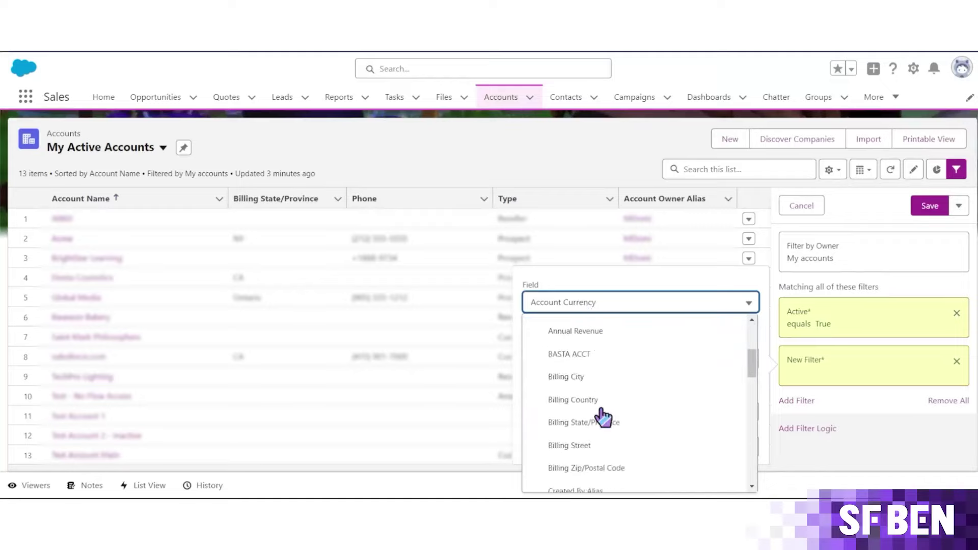
click(556, 456)
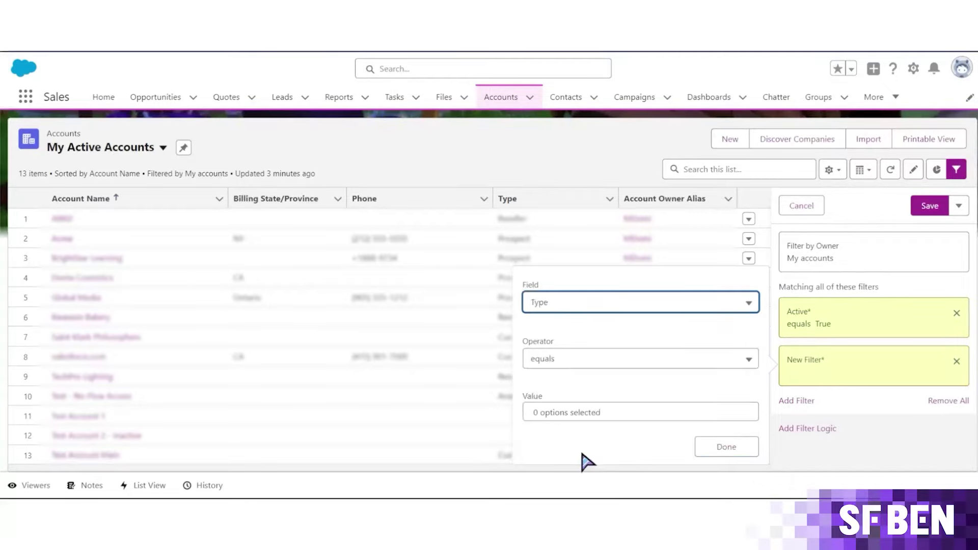
click(602, 419)
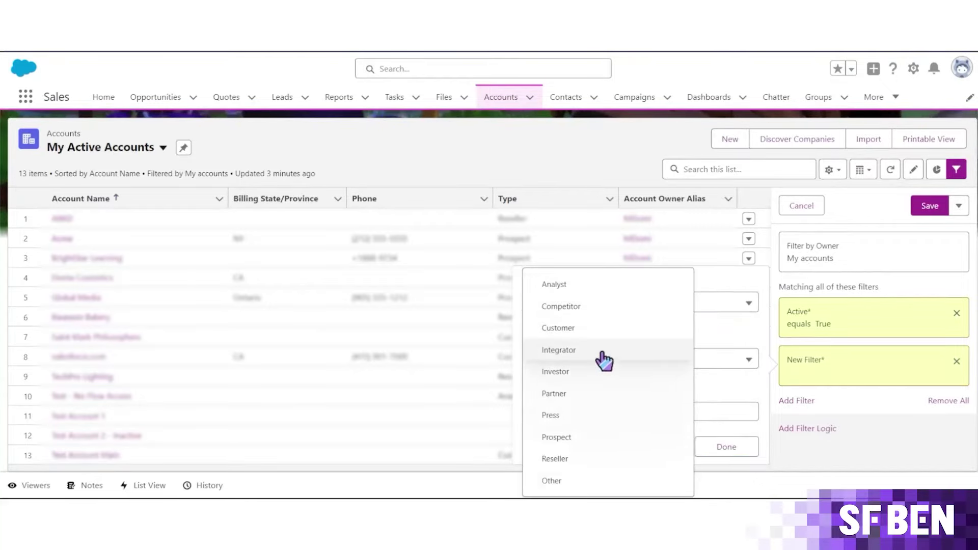
click(597, 327)
click(737, 452)
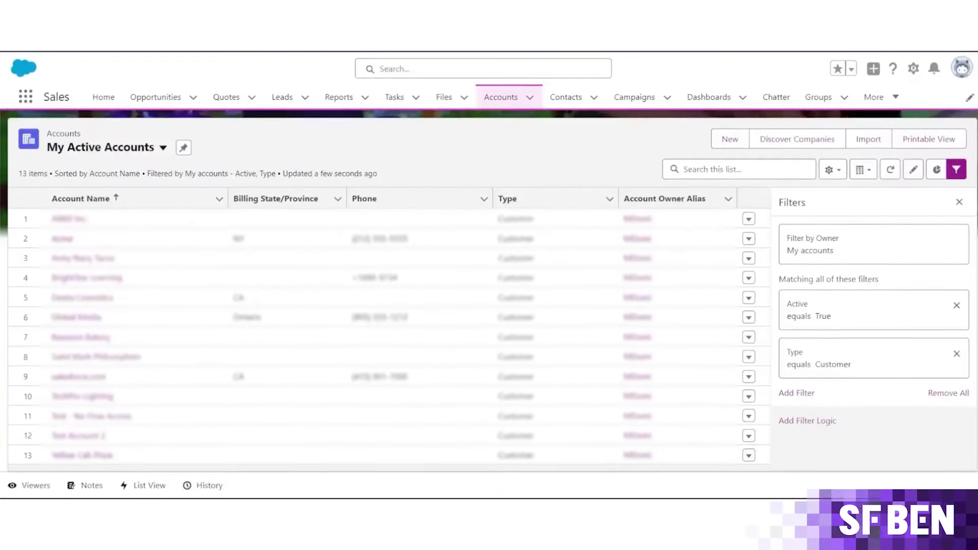
Clone the view and save the copy as My Priority Accounts
click(834, 170)
click(785, 241)
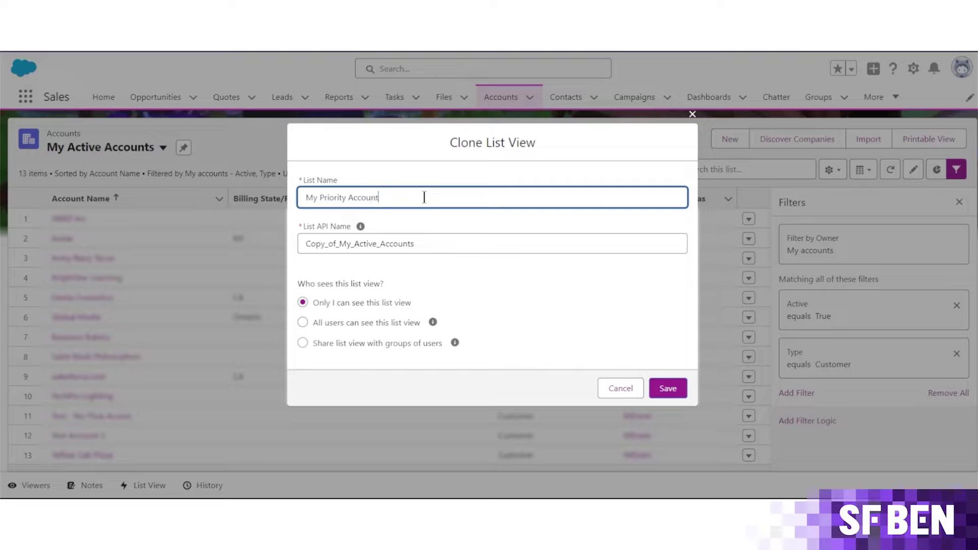
key(Tab)
key(Tab)
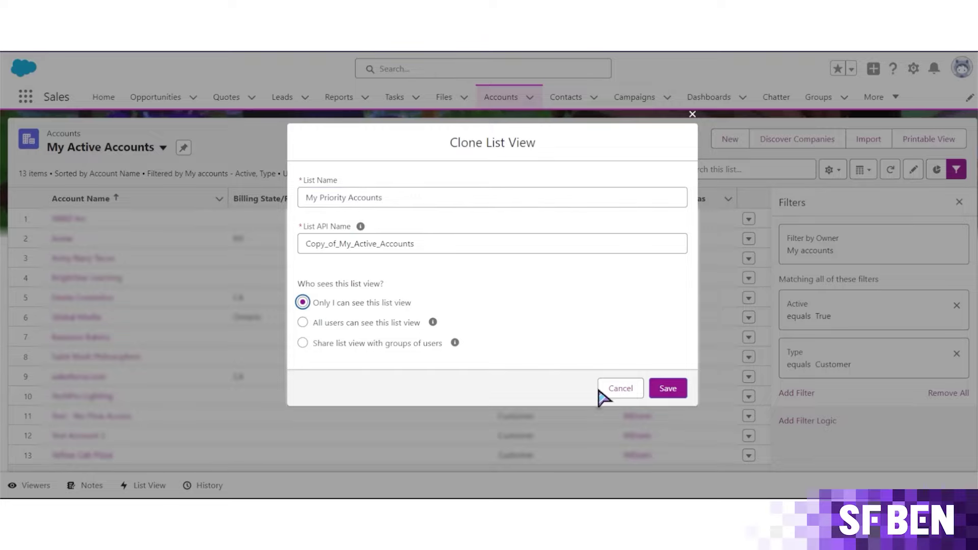
click(664, 398)
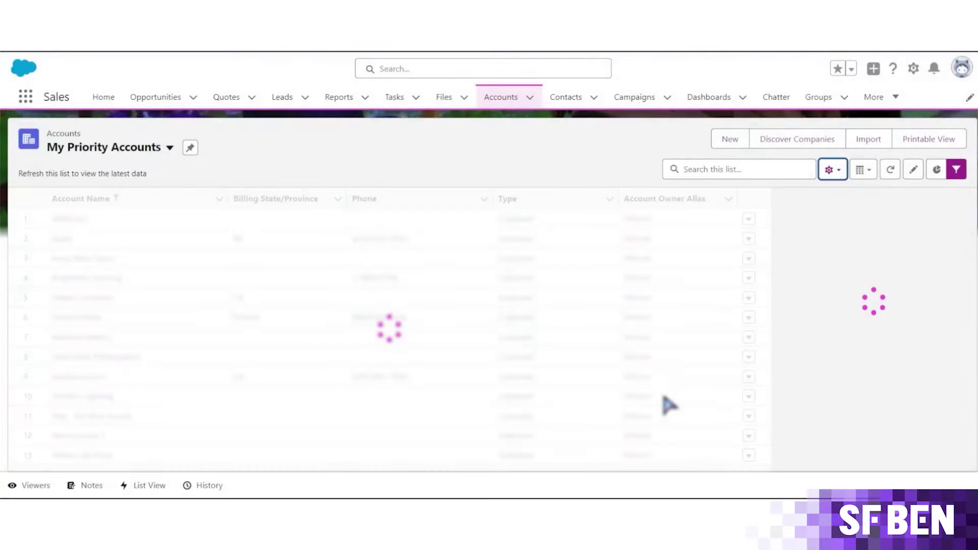
Add a Priority Account equals True filter and save the view
click(798, 395)
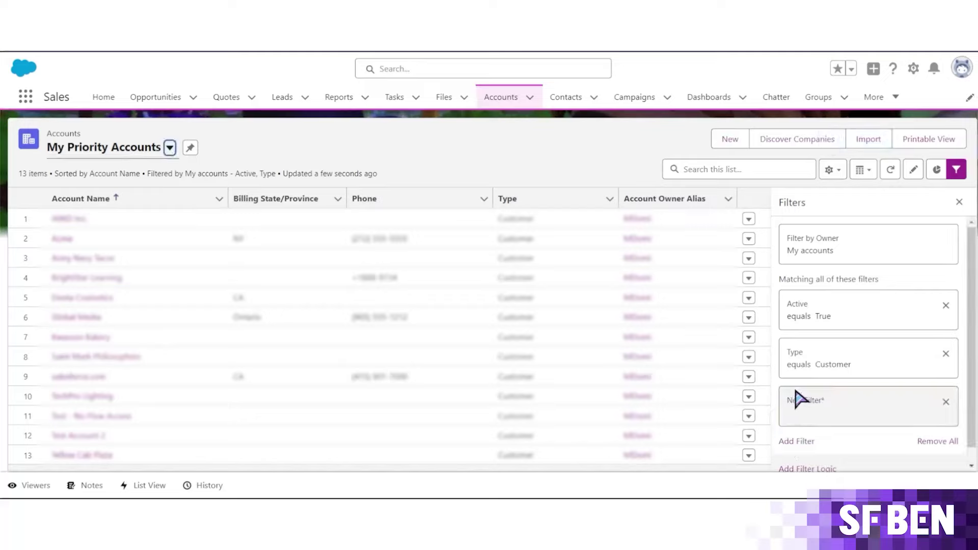
click(682, 338)
scroll(665, 275, down, 10)
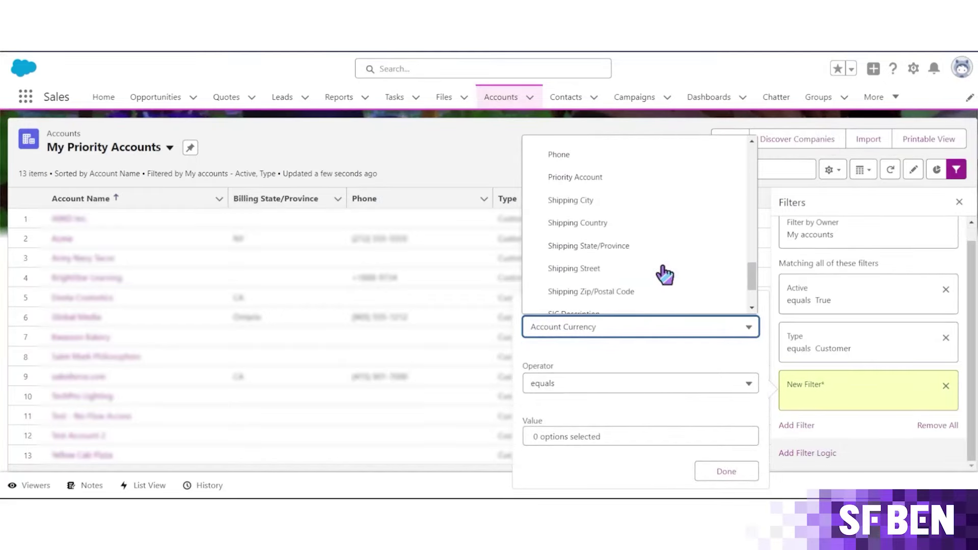
click(634, 180)
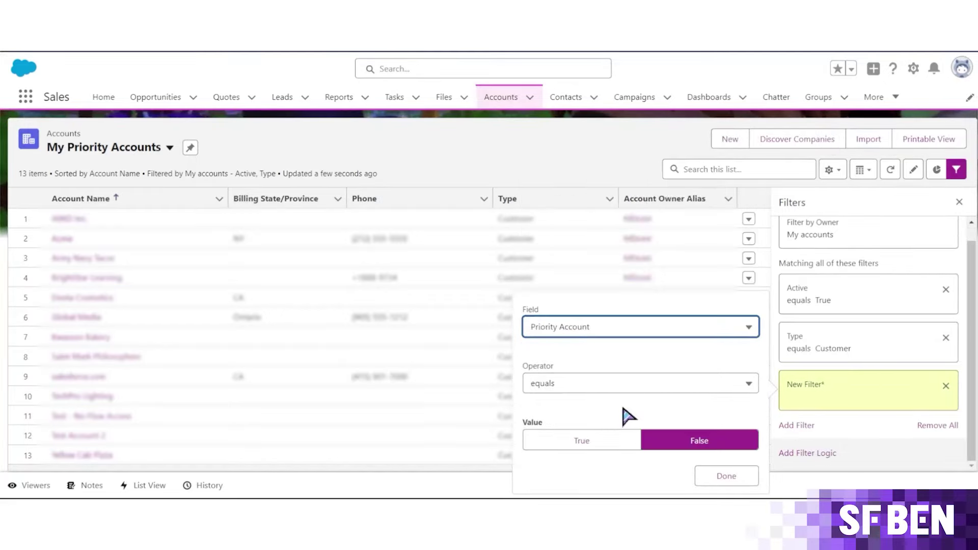
click(613, 446)
click(733, 475)
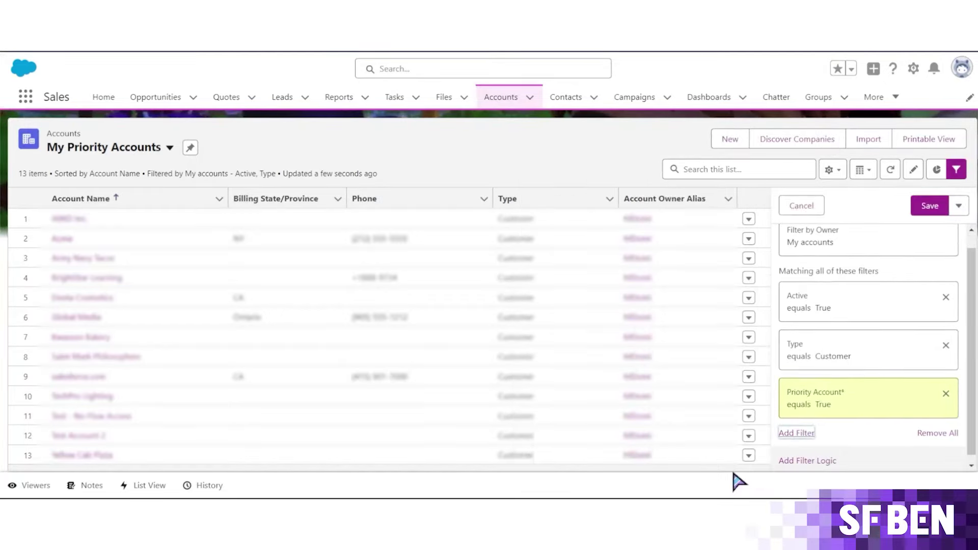
click(934, 212)
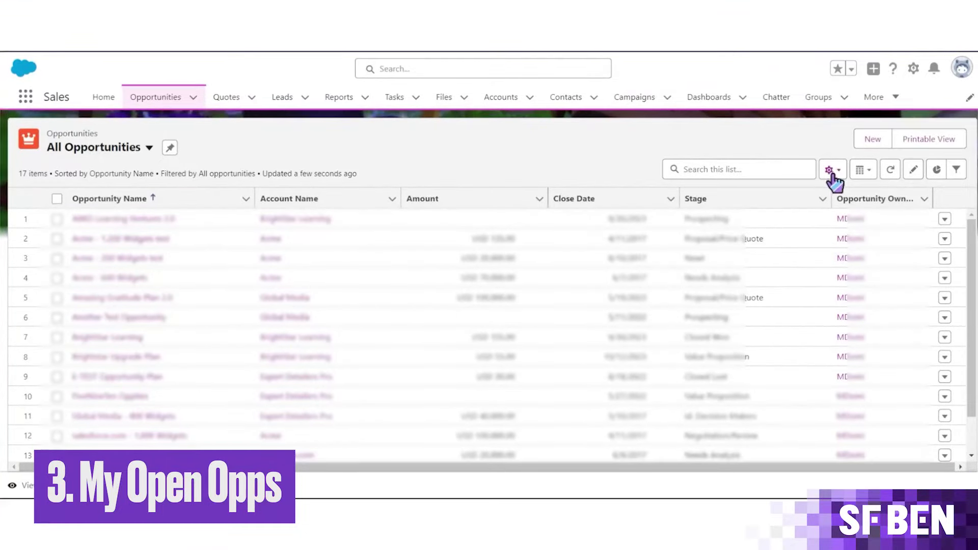
Create an Opportunities list view named My Open Opportunities, visible only to me
click(832, 173)
click(787, 225)
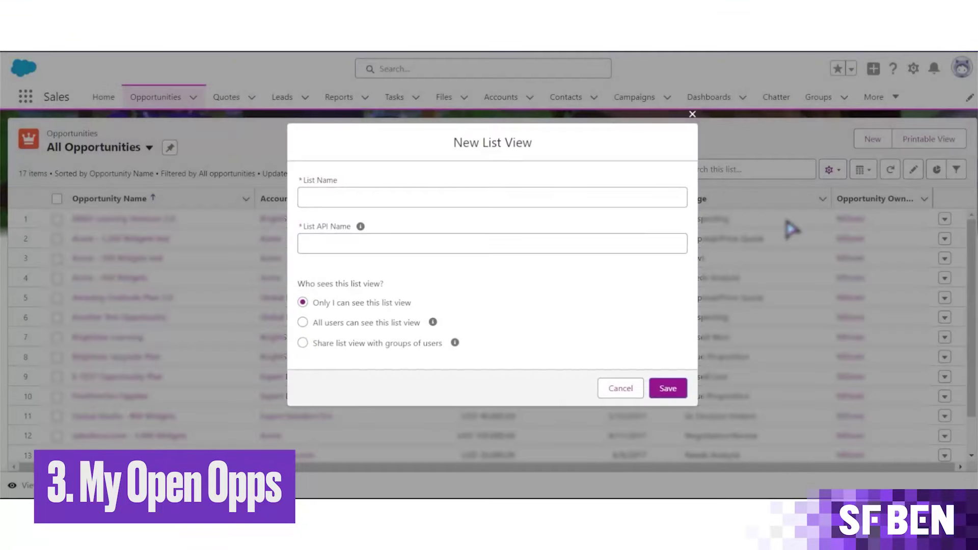
click(661, 197)
text(My O)
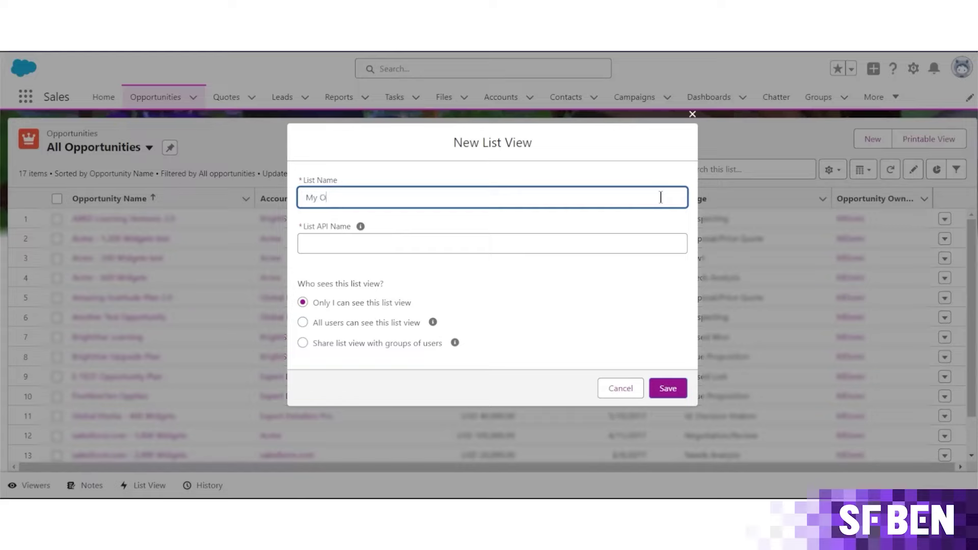
text(pen Opportunities)
key(Tab)
click(668, 390)
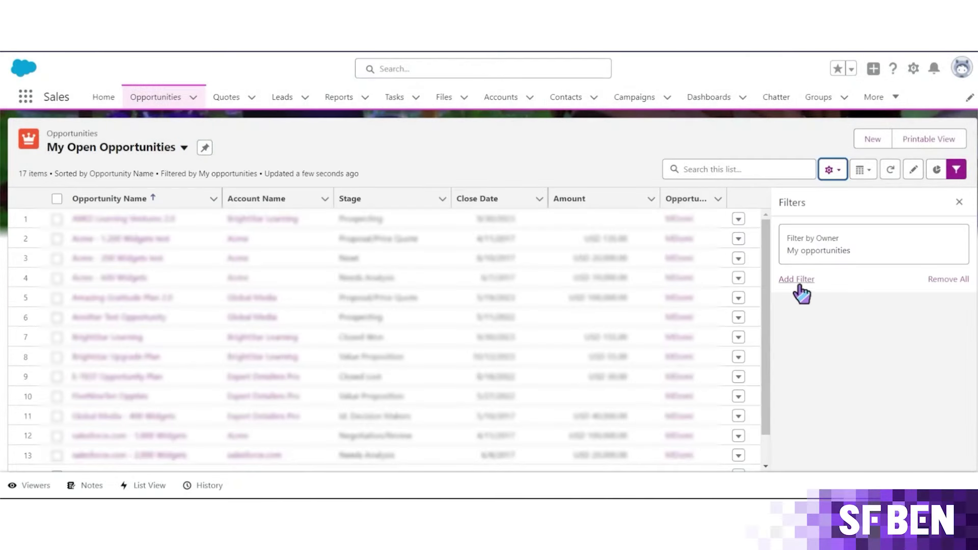
Filter My Open Opportunities to Closed equals False and save the view
click(797, 282)
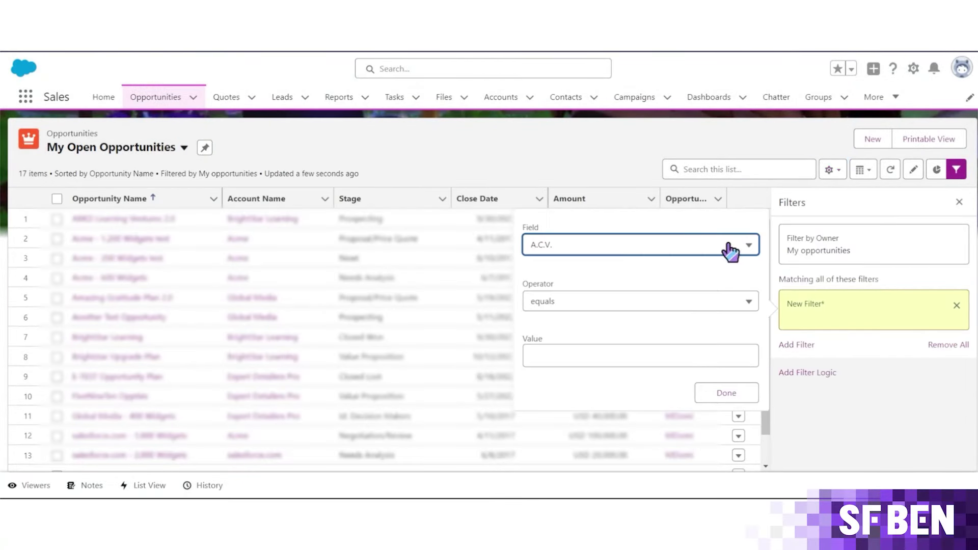
click(730, 251)
click(634, 406)
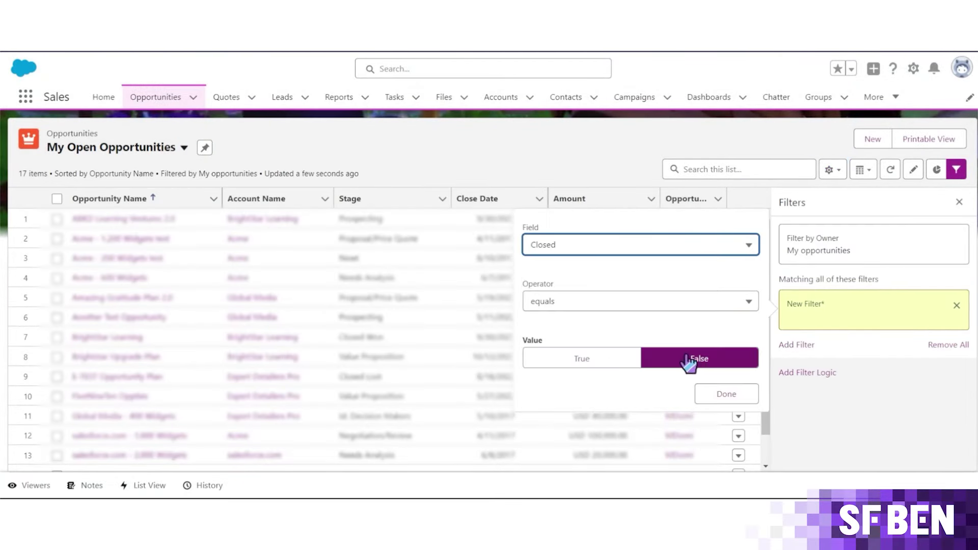
click(723, 396)
click(932, 203)
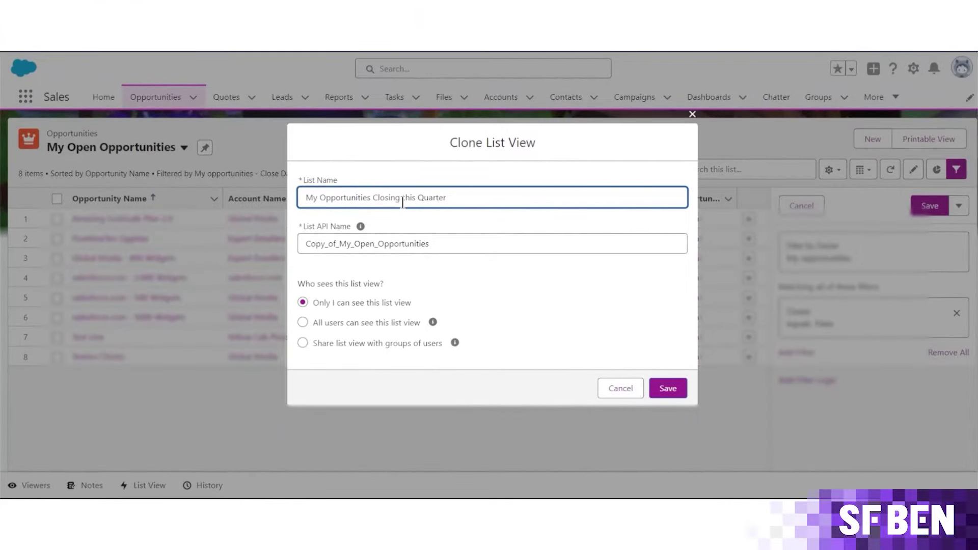
Save the My Opportunities Closing this Quarter copy and review its Closed and Close Date filters
click(672, 394)
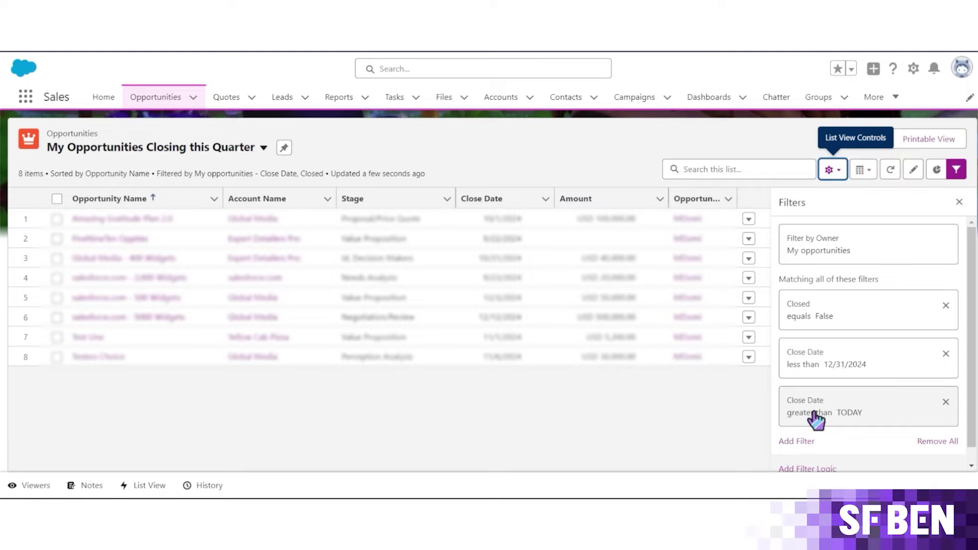
scroll(867, 367, down, 1)
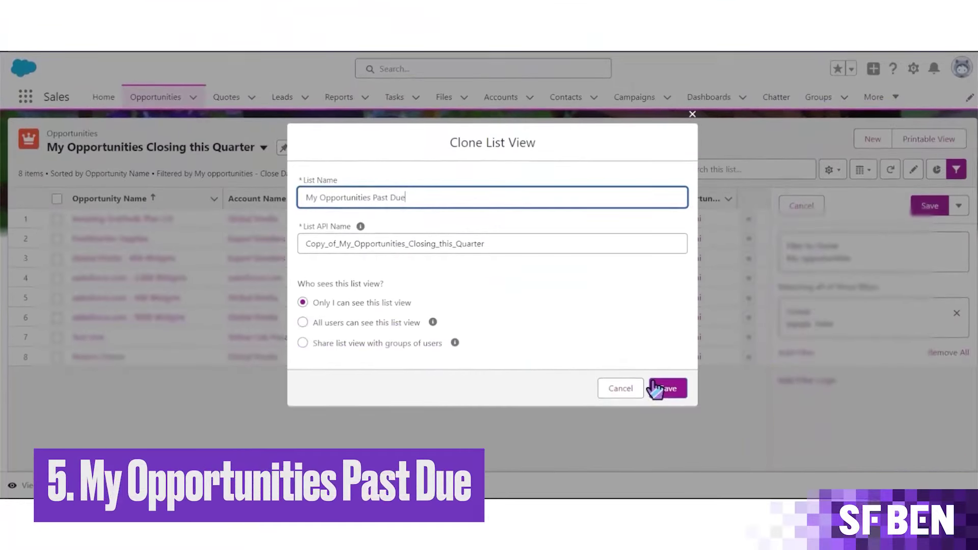
Save the My Opportunities Past Due copy and remove both existing Close Date filters
click(658, 389)
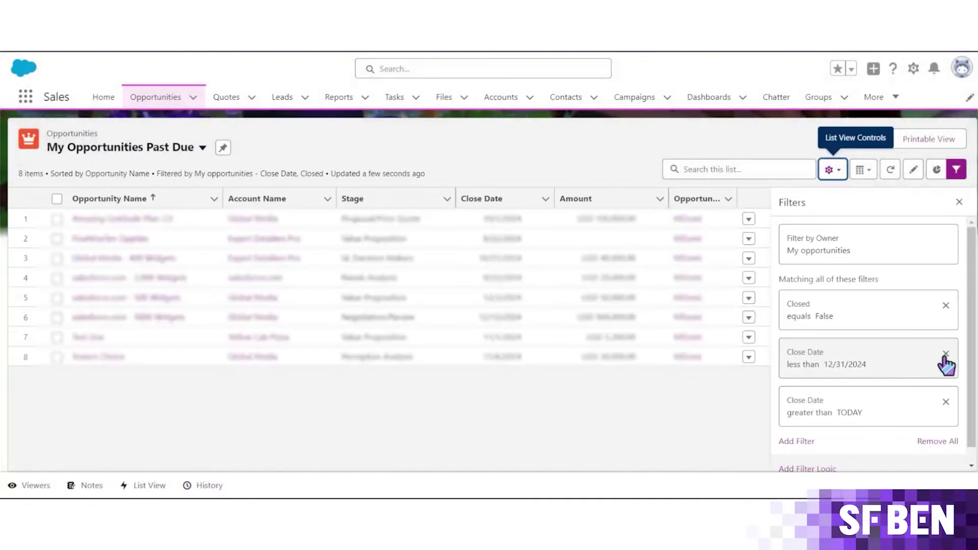
click(946, 355)
click(956, 363)
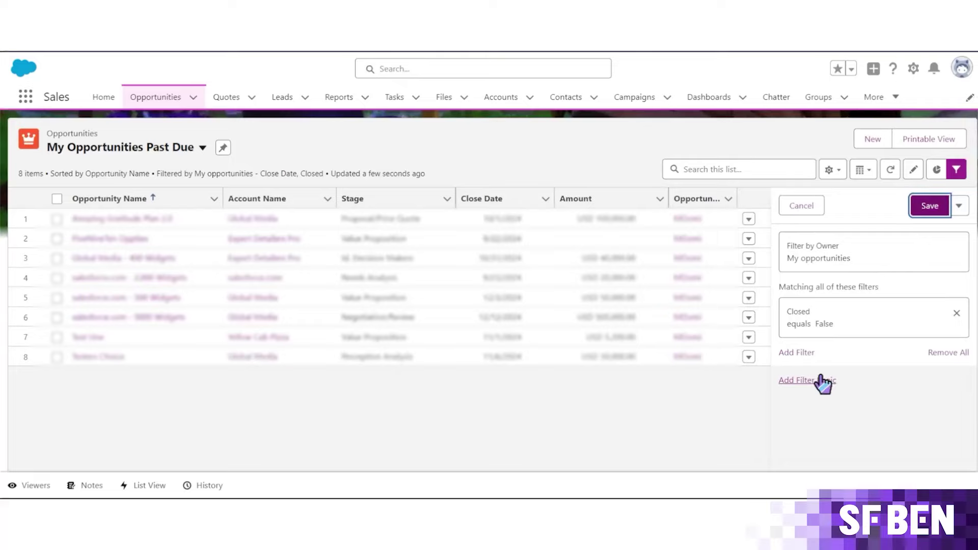
Add a Close Date less or equal TODAY filter and save the view
click(797, 353)
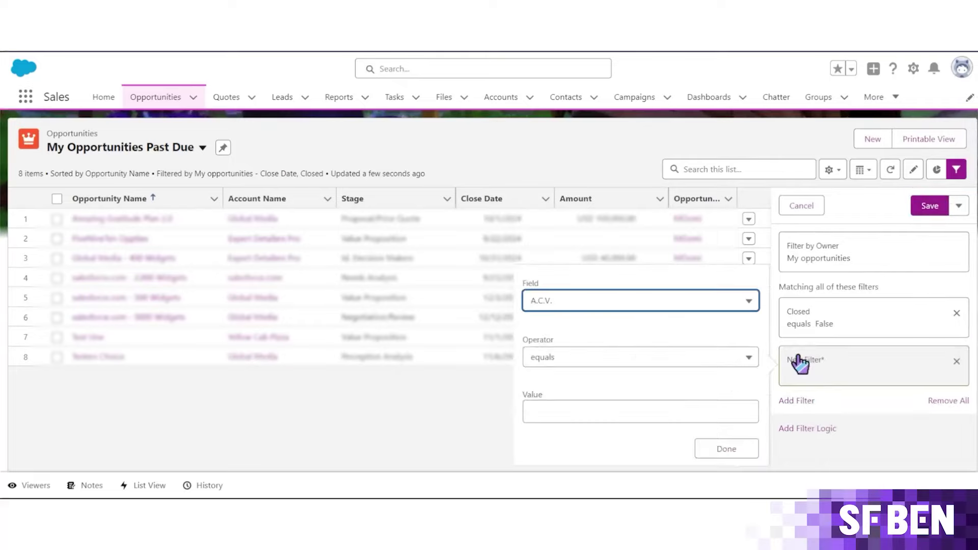
click(679, 306)
scroll(655, 434, down, 1)
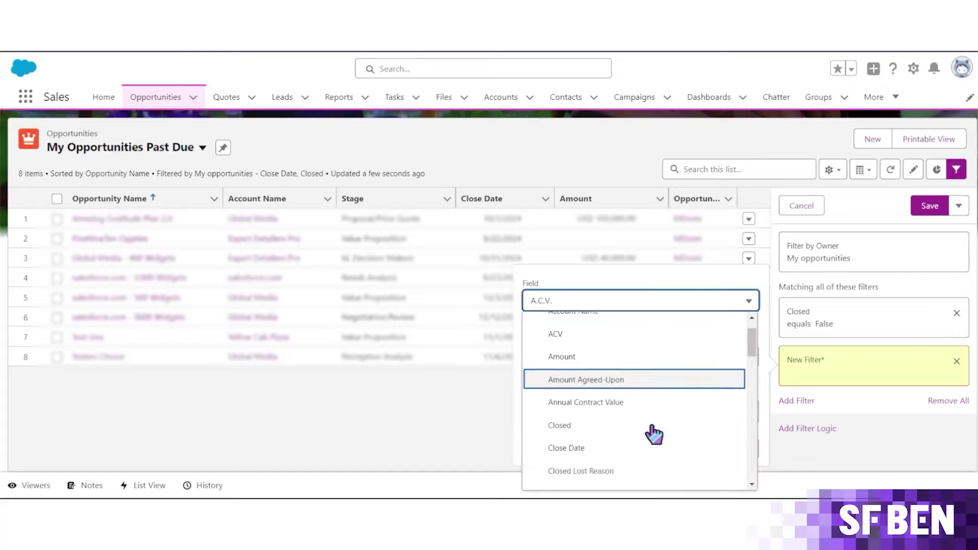
click(627, 444)
click(601, 358)
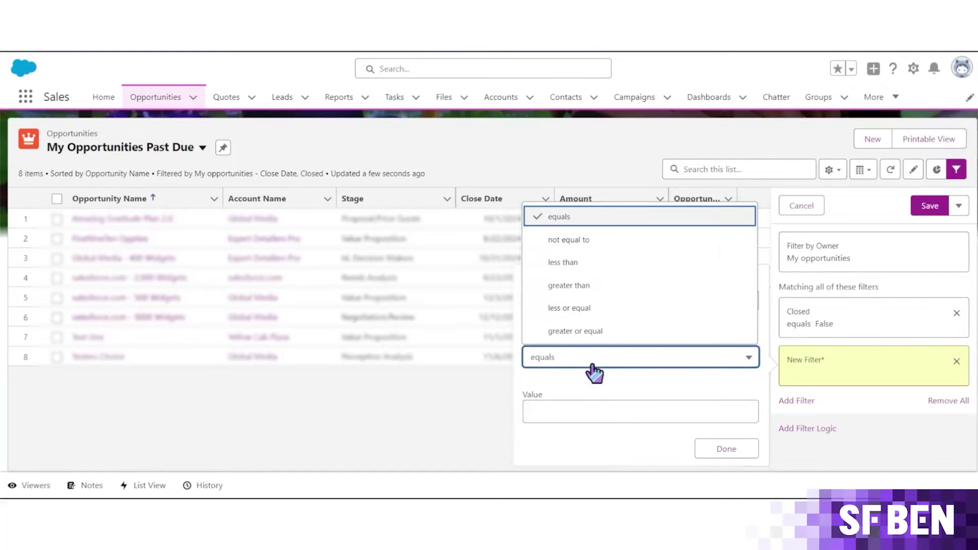
click(604, 309)
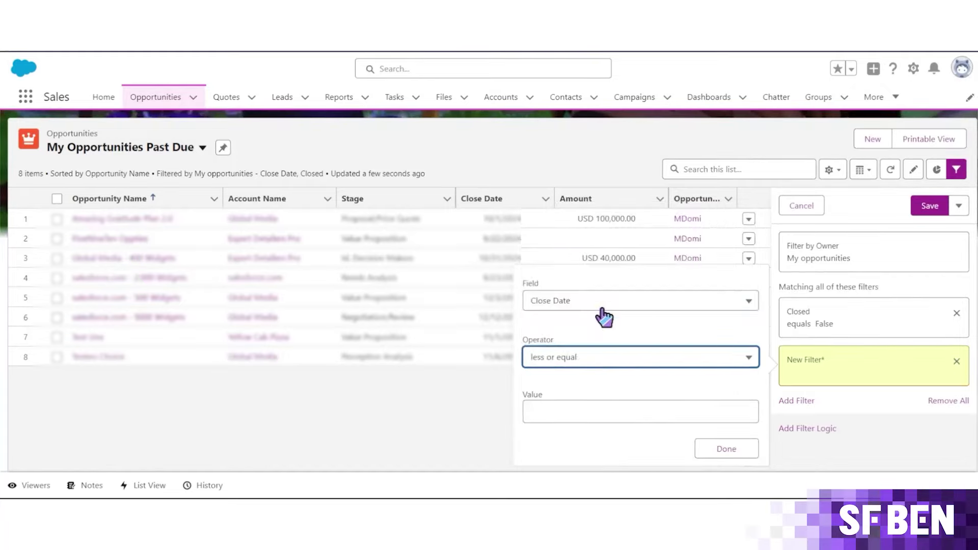
click(599, 409)
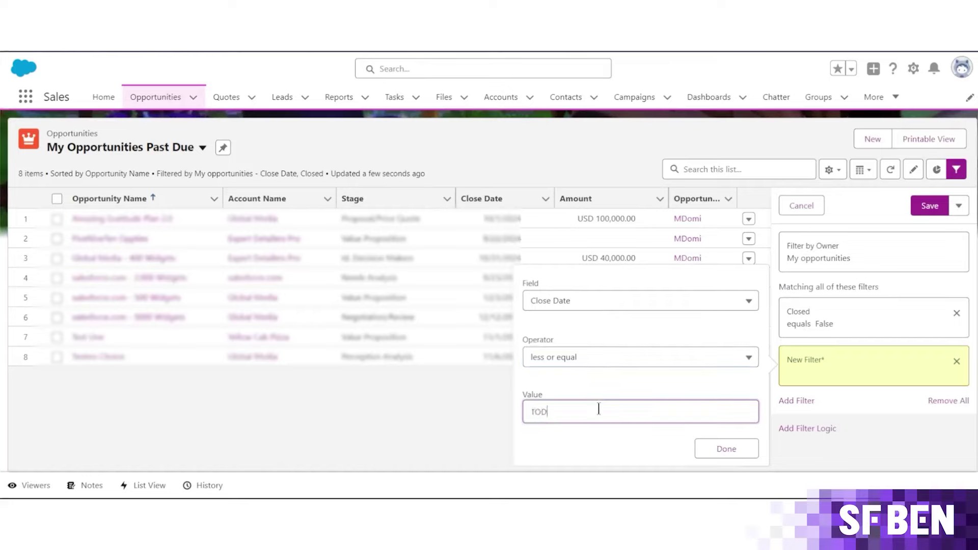
click(720, 451)
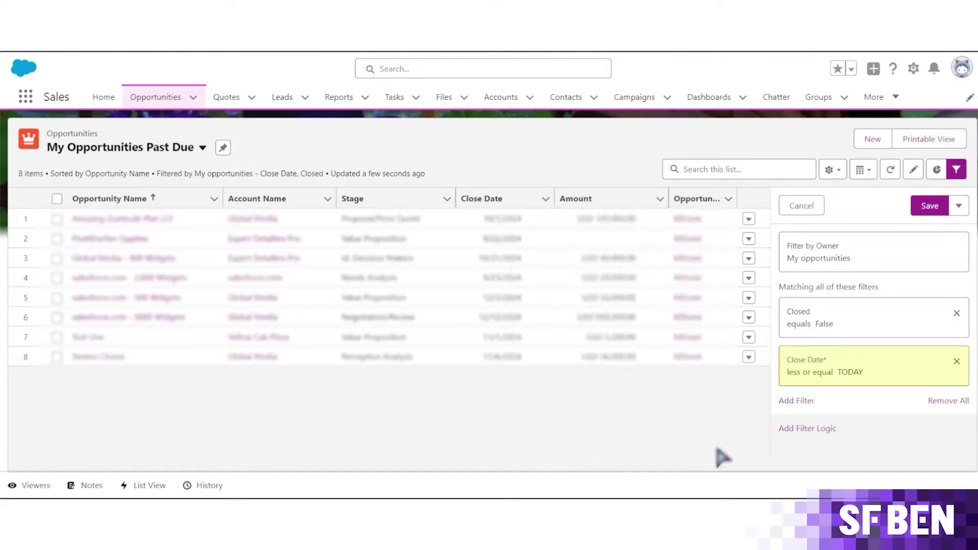
click(942, 206)
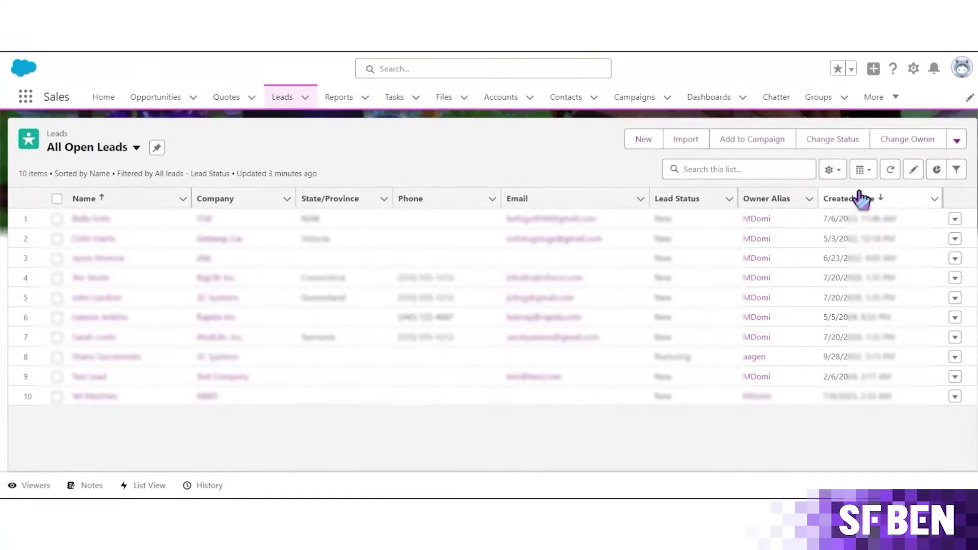
Clone All Open Leads and save the copy as My Open Leads
click(833, 170)
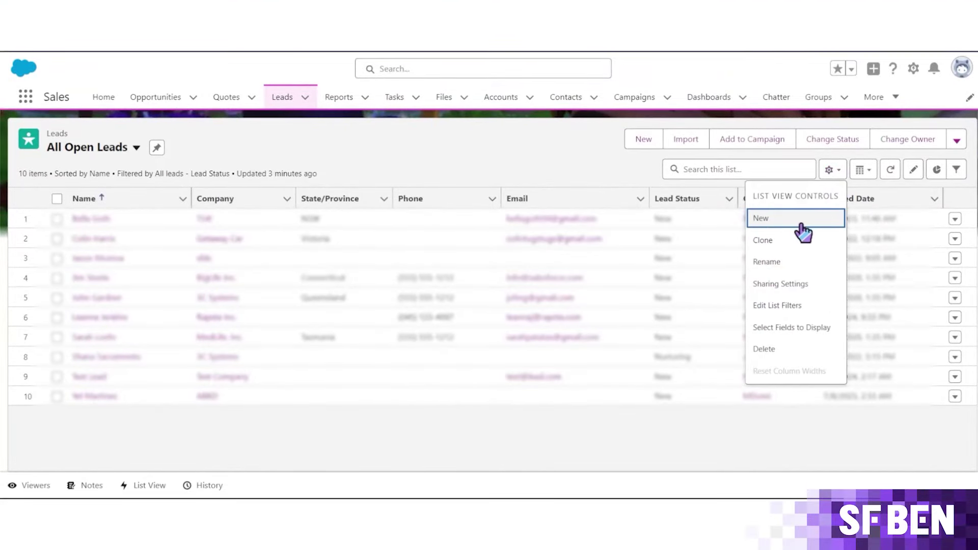
click(793, 244)
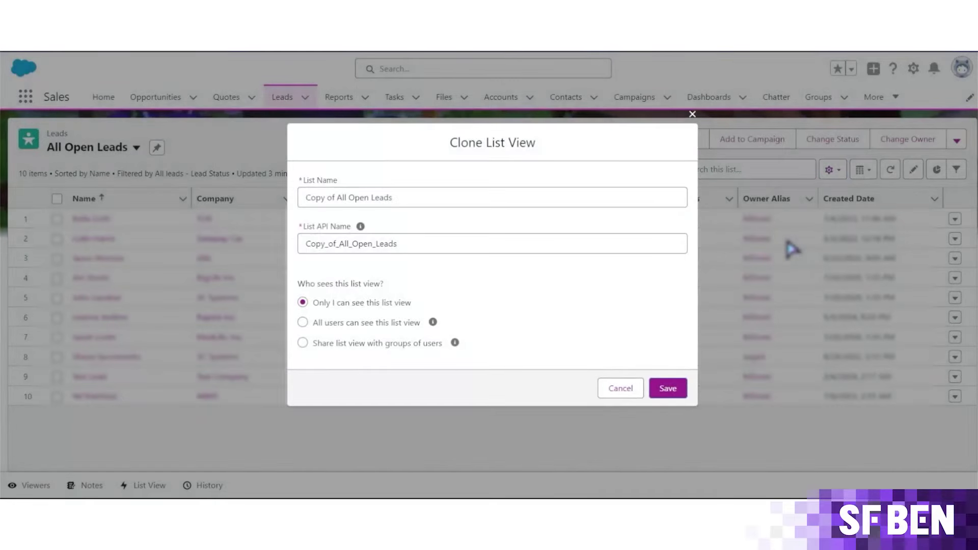
click(554, 194)
key(ctrl+a)
text(M)
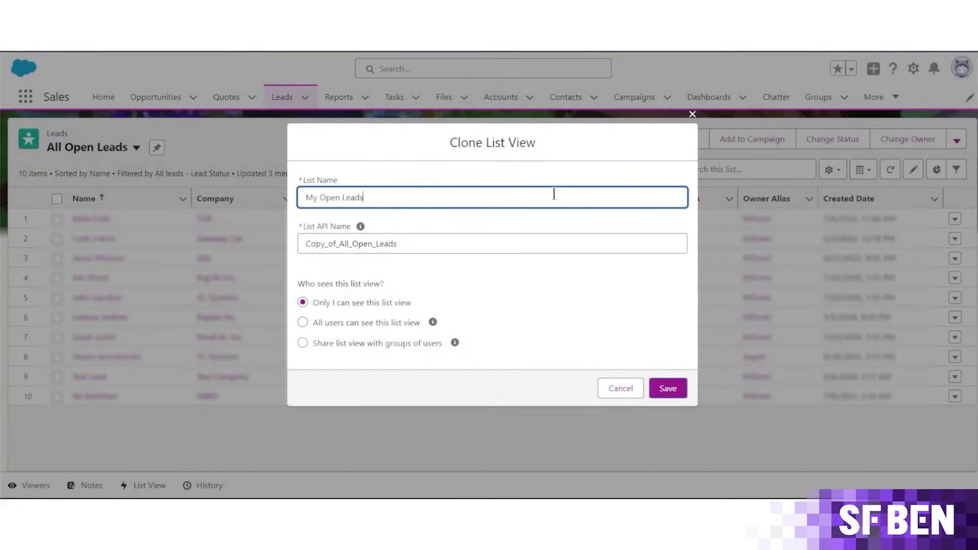
click(667, 390)
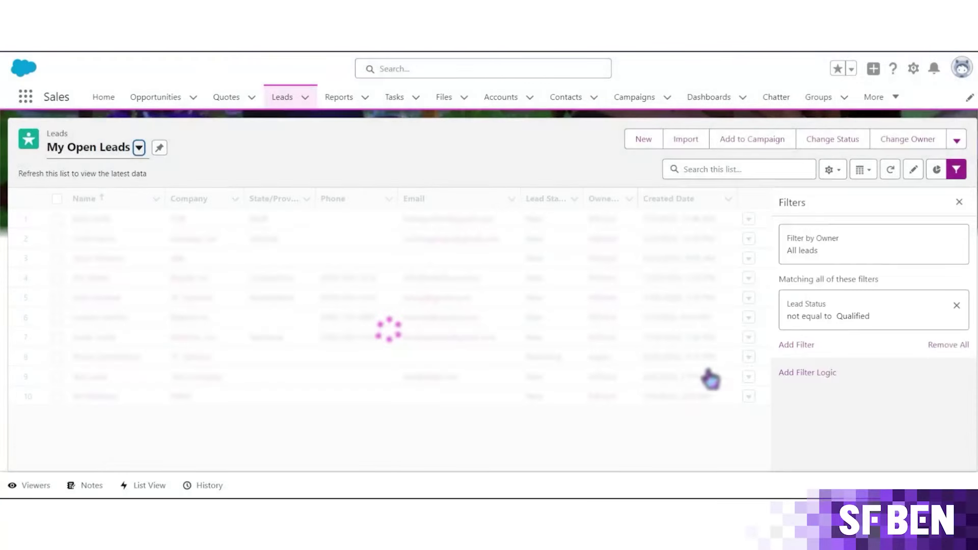
Limit My Open Leads to My leads and save the view
click(866, 259)
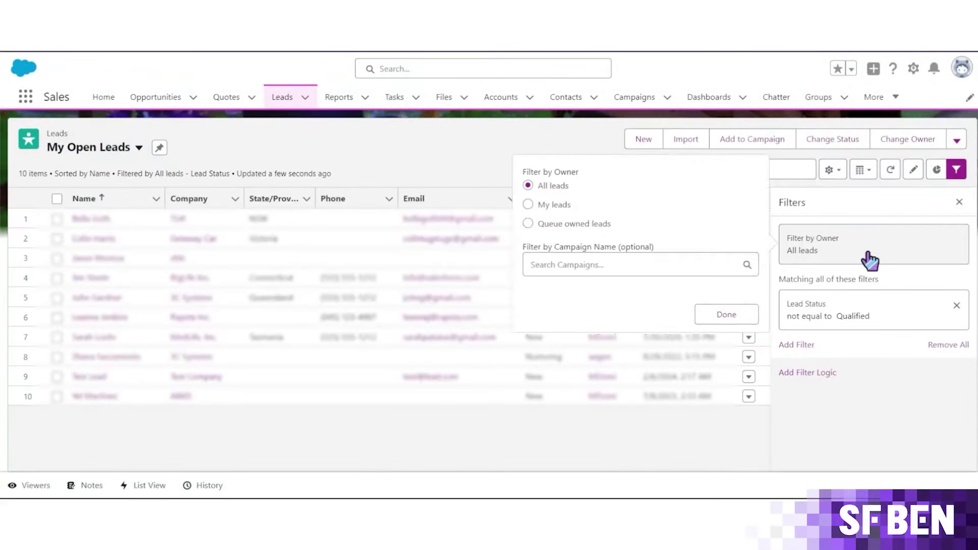
click(727, 316)
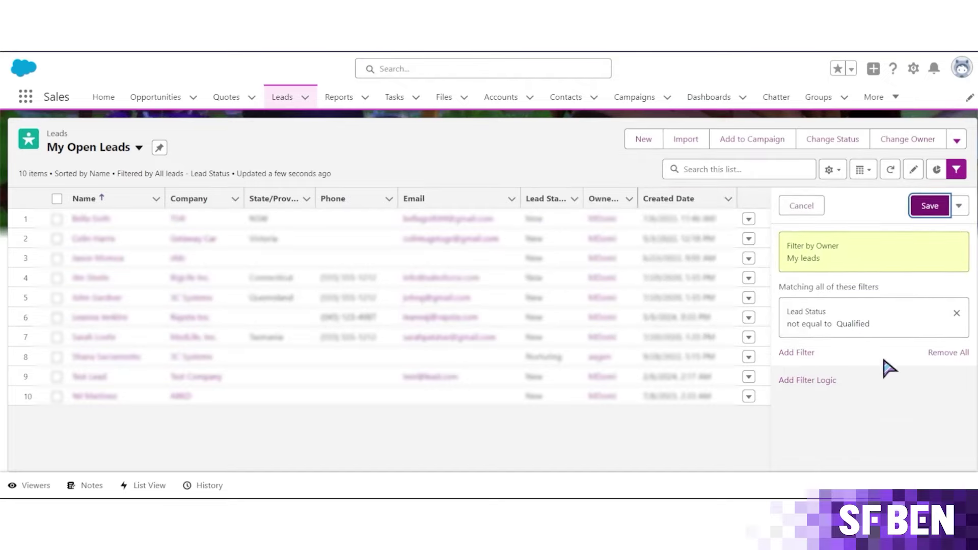
click(940, 214)
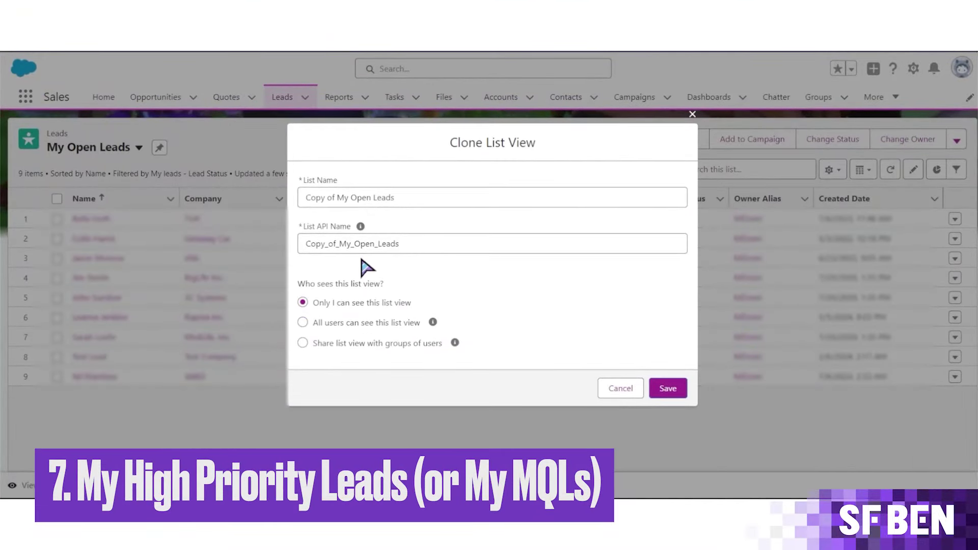
Rename the lead view copy to My Target Leads and save it
drag(337, 199, 289, 193)
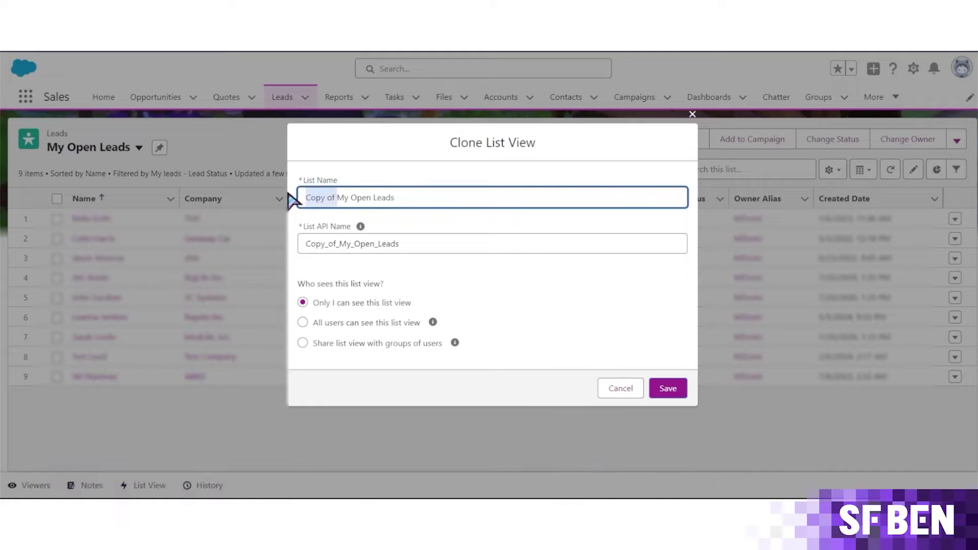
key(BackSpace)
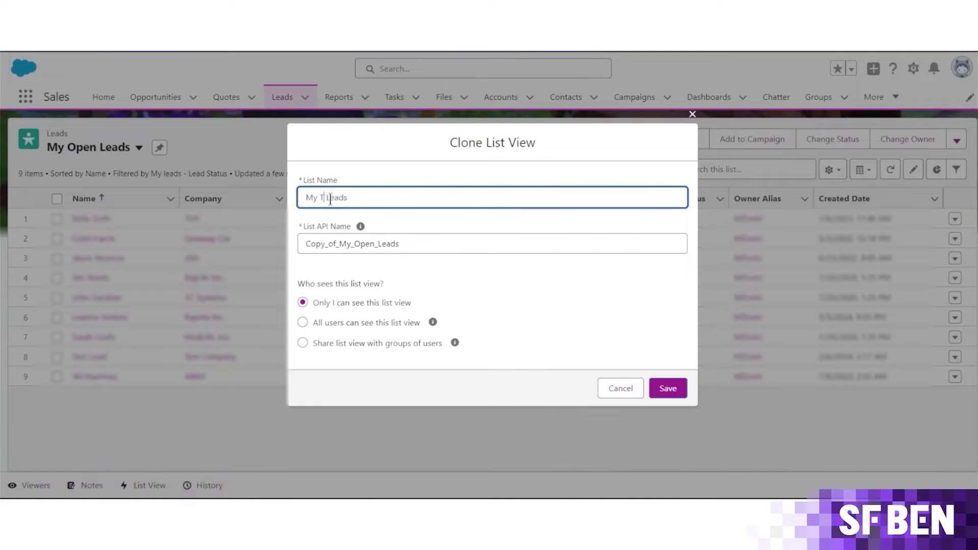
click(668, 387)
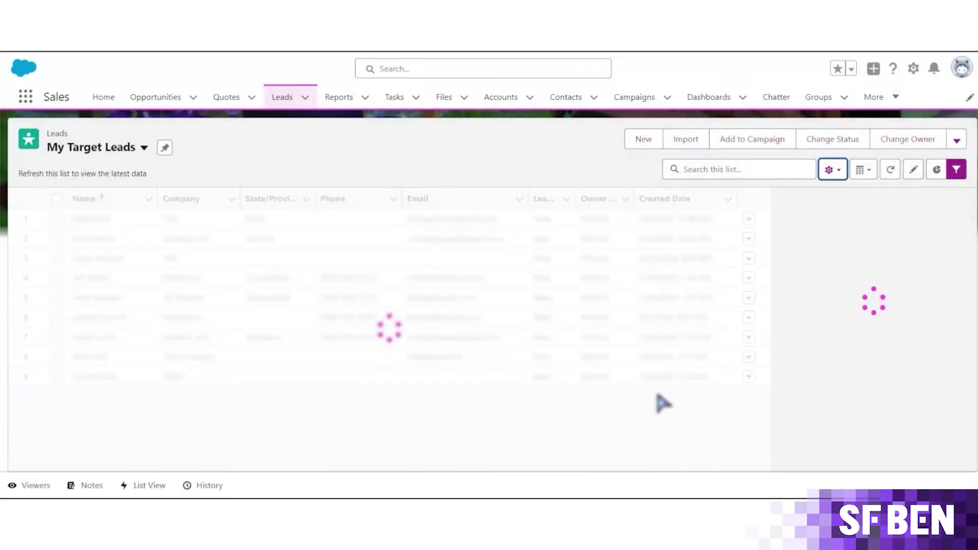
Add a Priority Deal? equals True filter and save the view
click(793, 344)
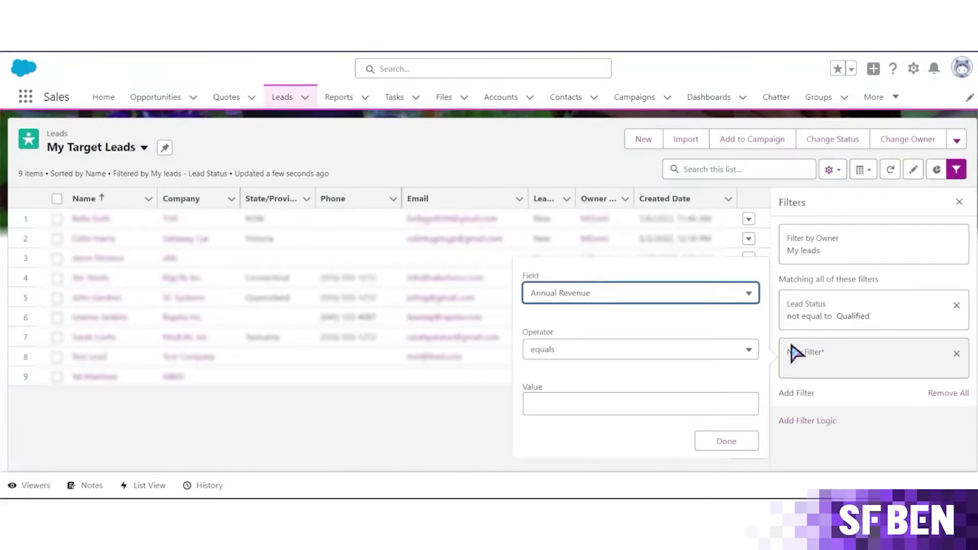
click(685, 301)
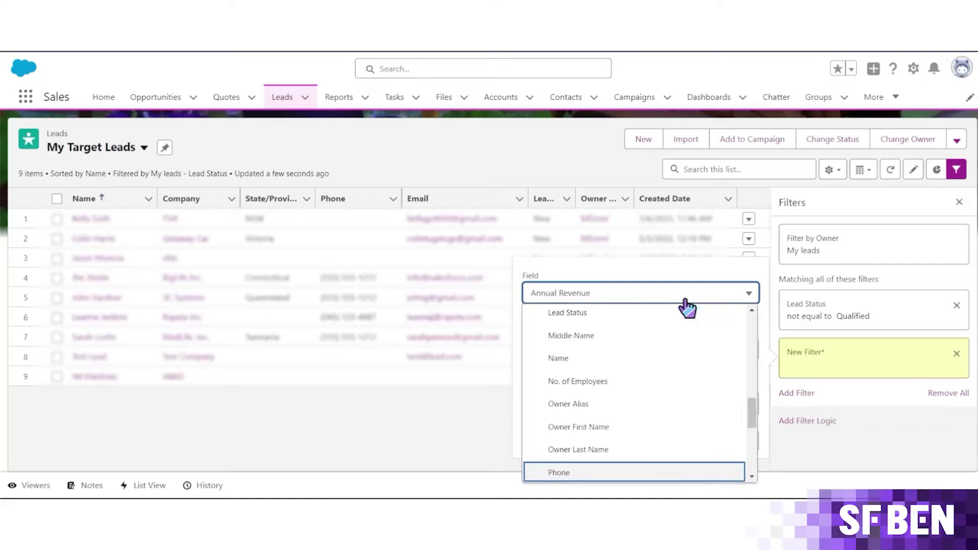
key(Down)
key(Return)
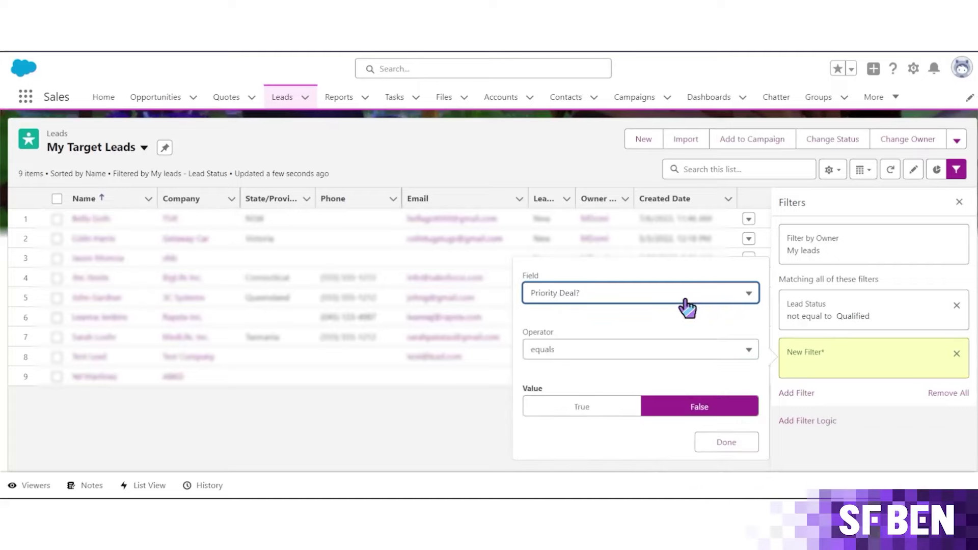
click(609, 406)
click(726, 442)
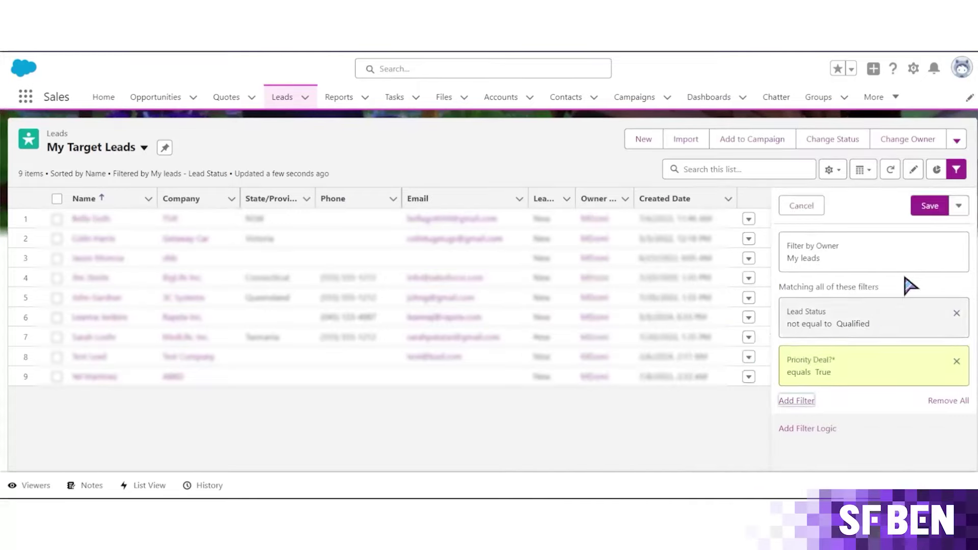
click(928, 206)
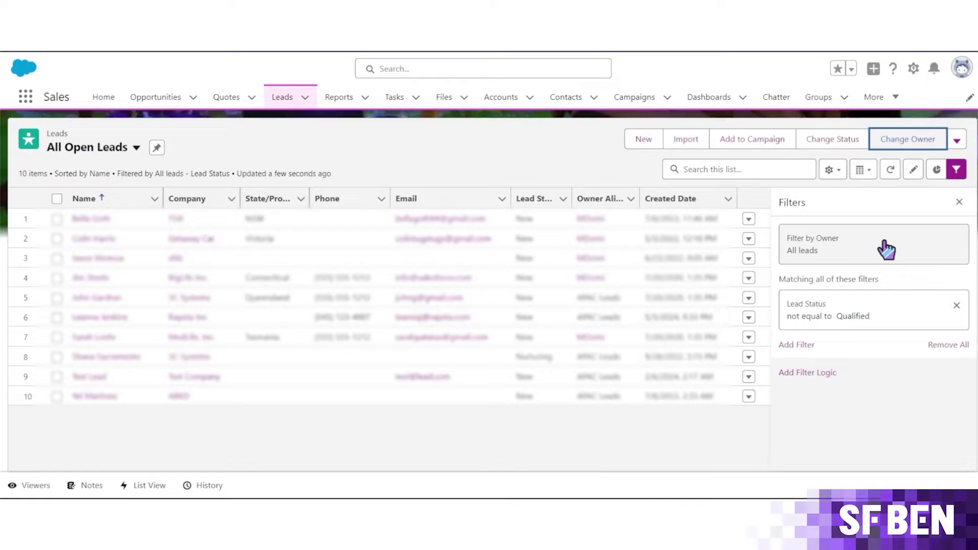
Clone All Open Leads as APAC Open Leads, visible to all users, and save it
click(832, 170)
click(773, 239)
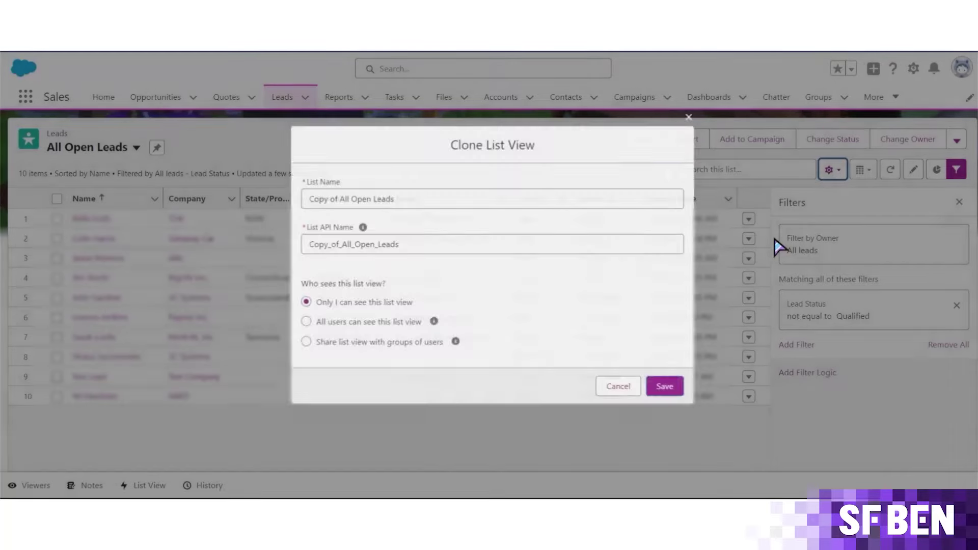
triple_click(508, 197)
text(ACA)
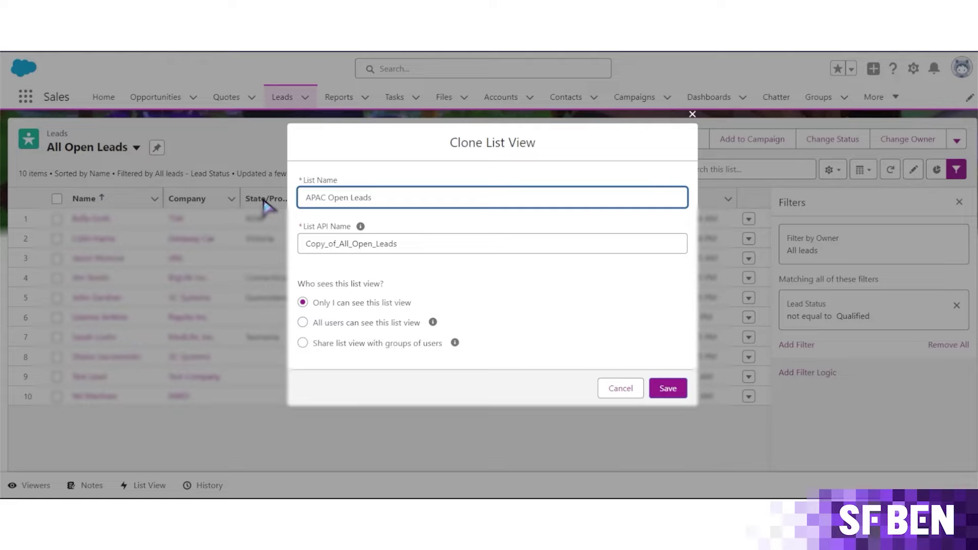
click(394, 329)
click(668, 388)
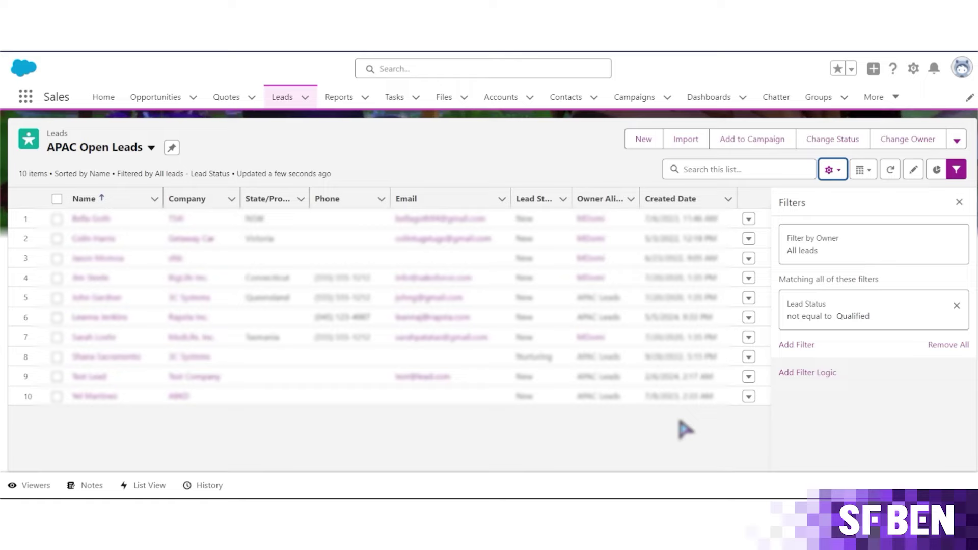
Filter the view's owner to queue-owned leads in the APAC Leads queue and save
click(881, 264)
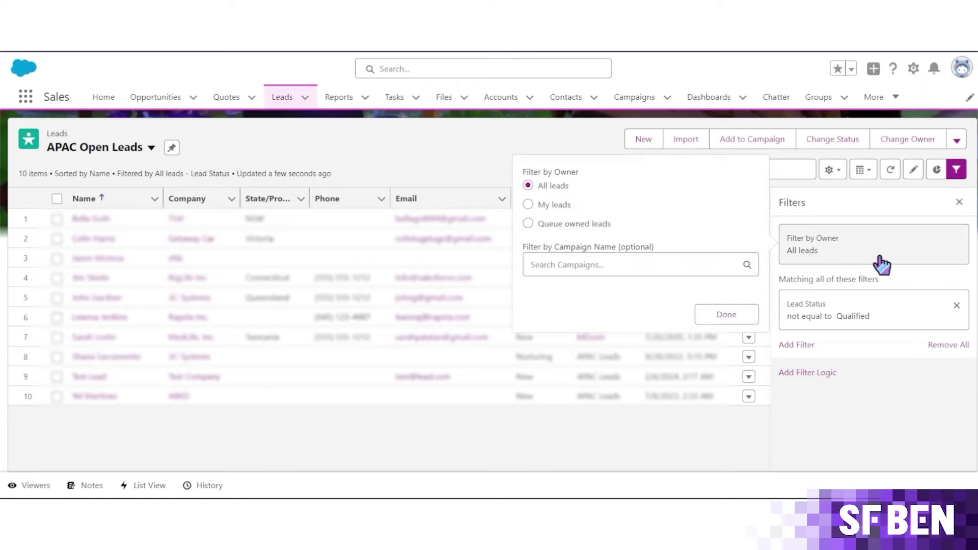
click(571, 225)
click(590, 246)
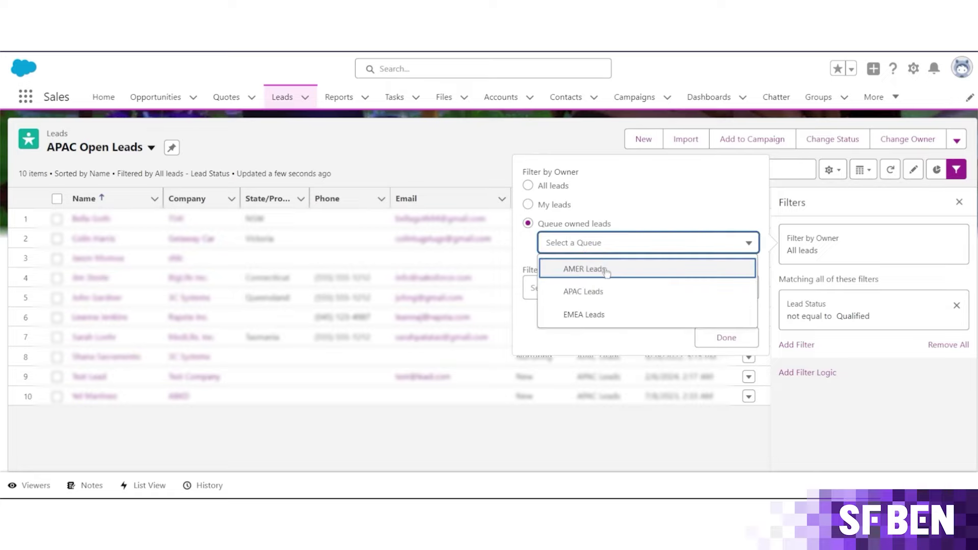
click(615, 292)
click(721, 338)
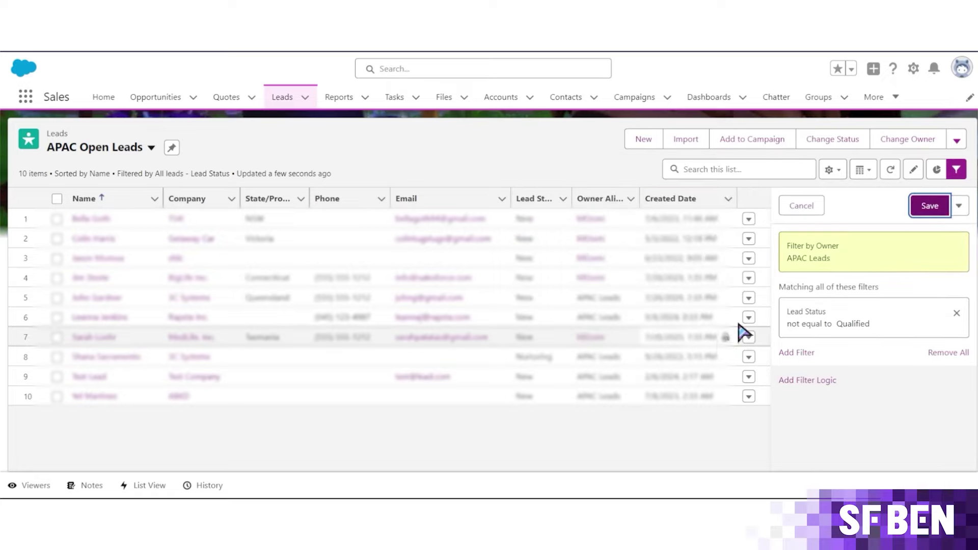
click(927, 208)
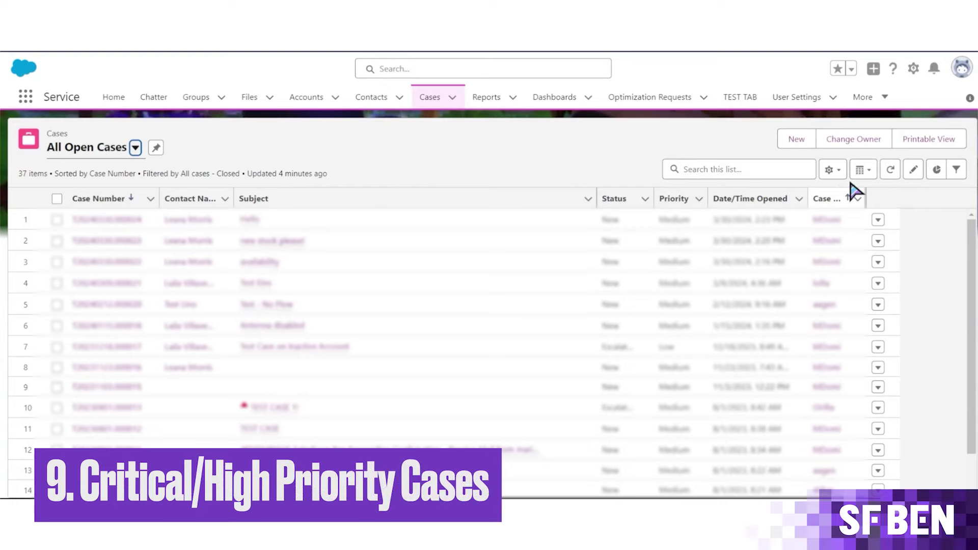
Clone All Open Cases as a new view named Escalated Cases
click(839, 171)
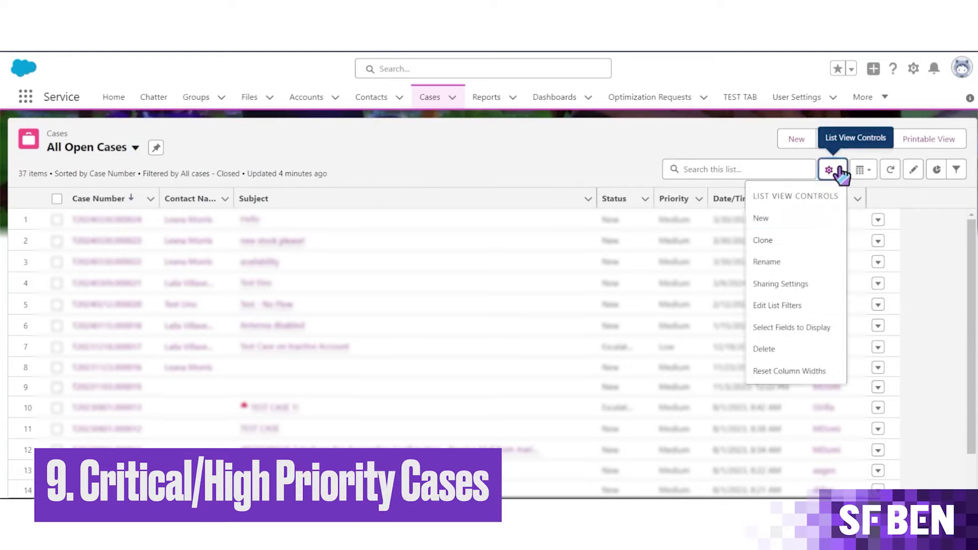
click(792, 242)
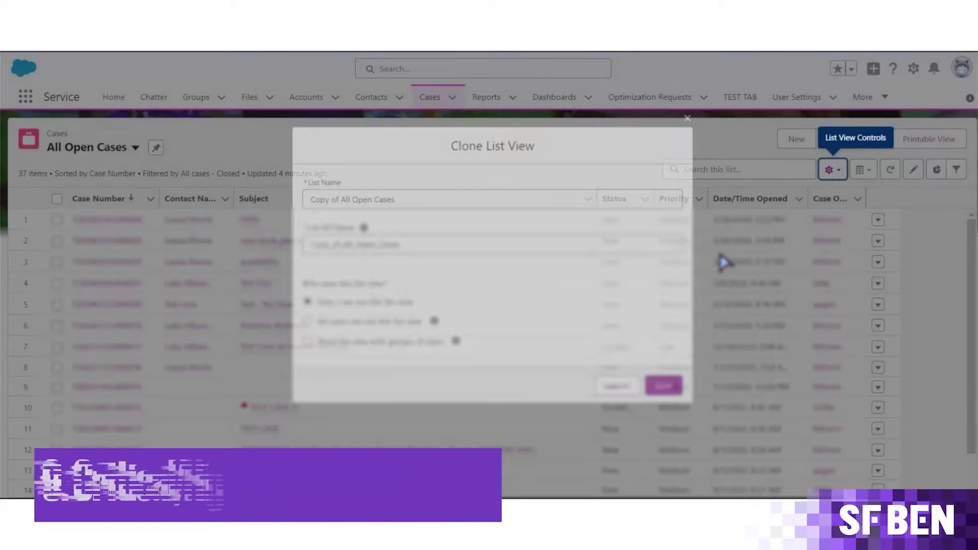
key(ctrl+a)
text(E)
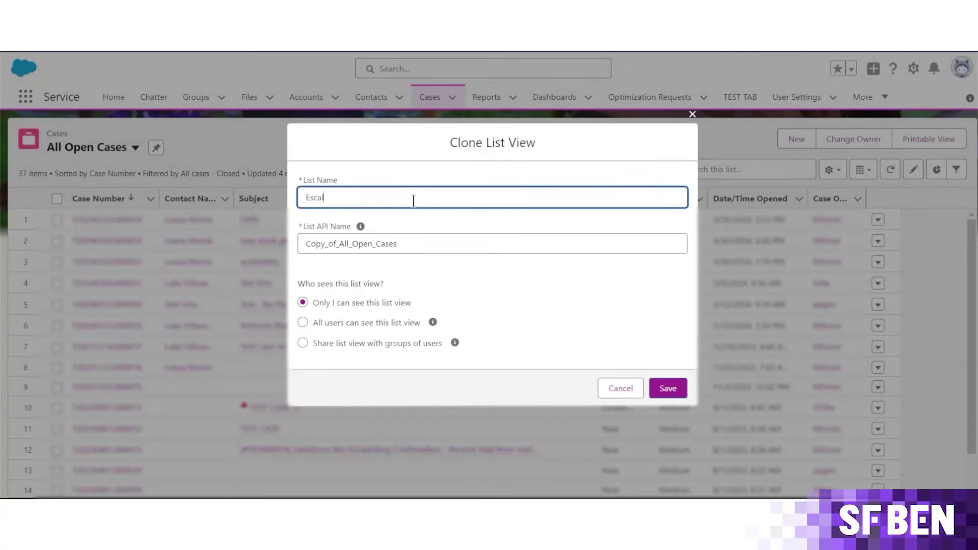
text(scalated Cases)
click(666, 390)
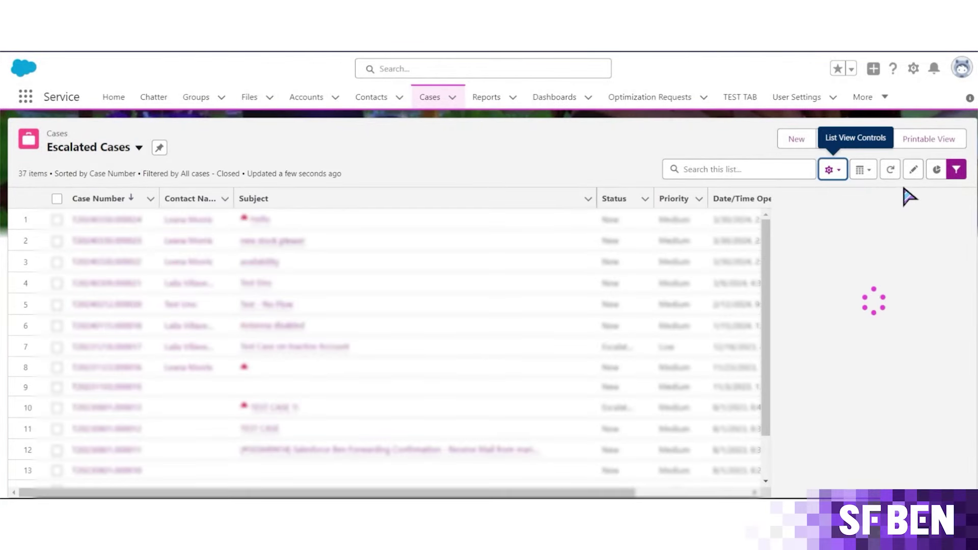
Add an Escalated equals True filter to Escalated Cases and save the view
click(956, 169)
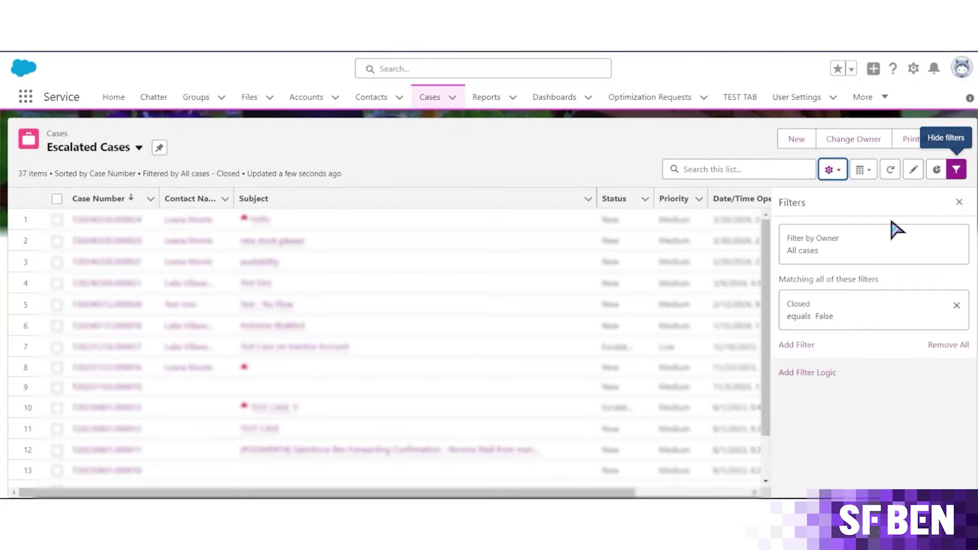
click(797, 346)
click(656, 300)
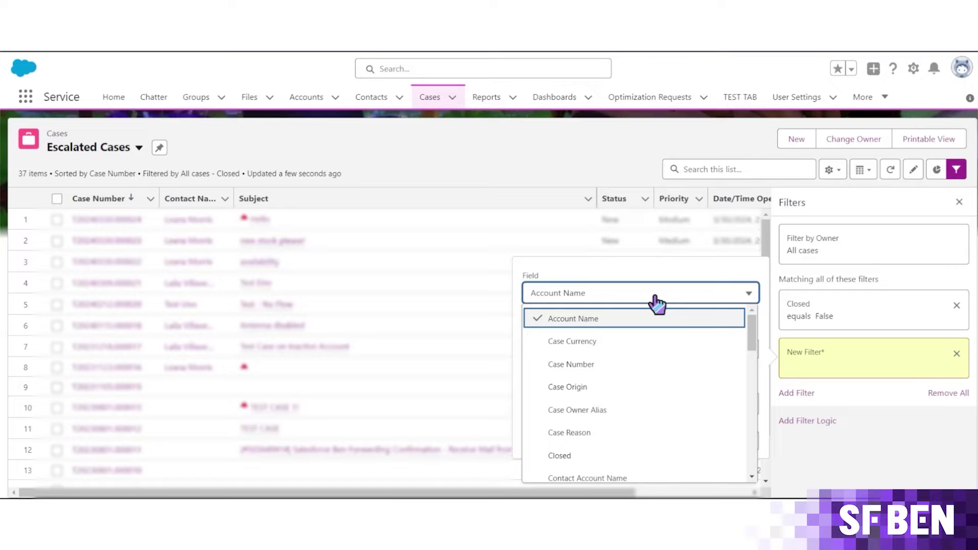
click(656, 301)
click(655, 301)
key(e)
key(Down)
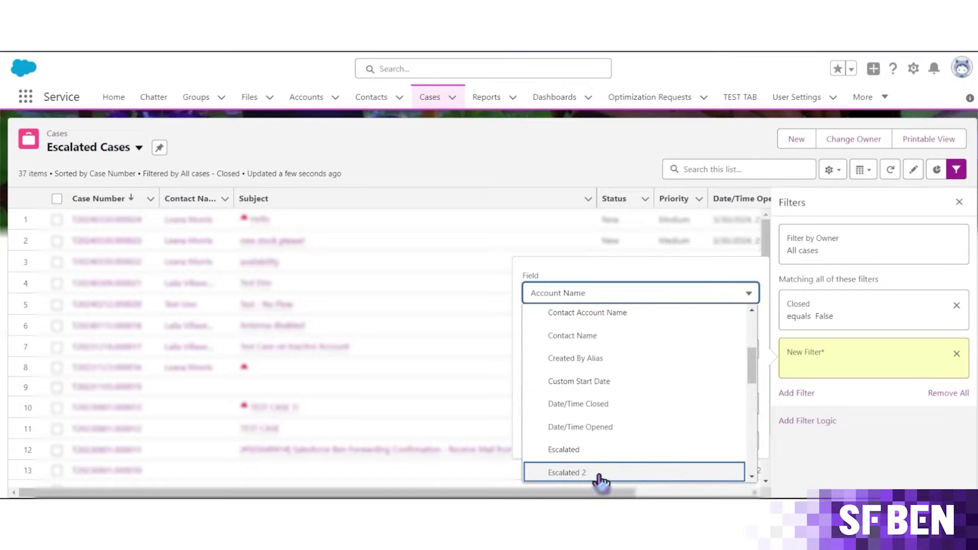
click(594, 450)
click(592, 407)
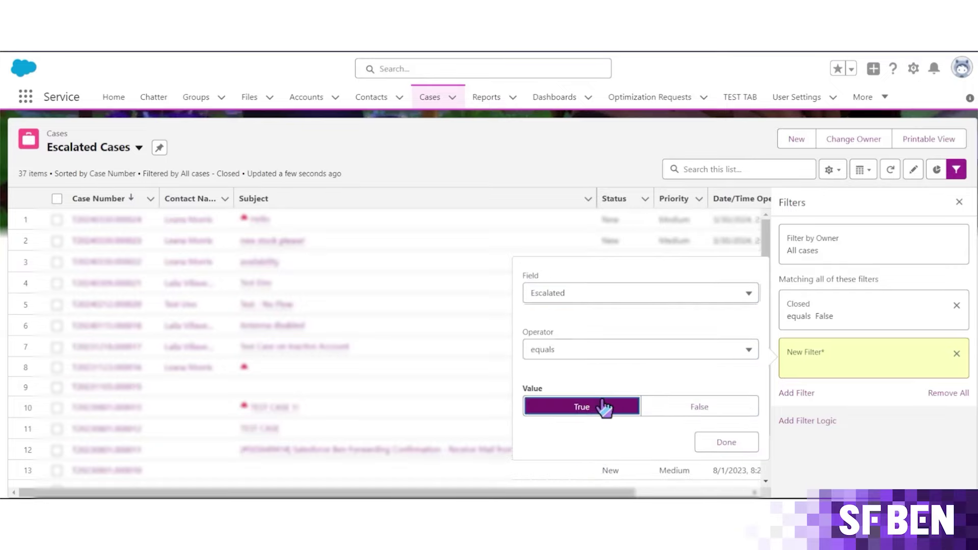
click(719, 442)
click(932, 208)
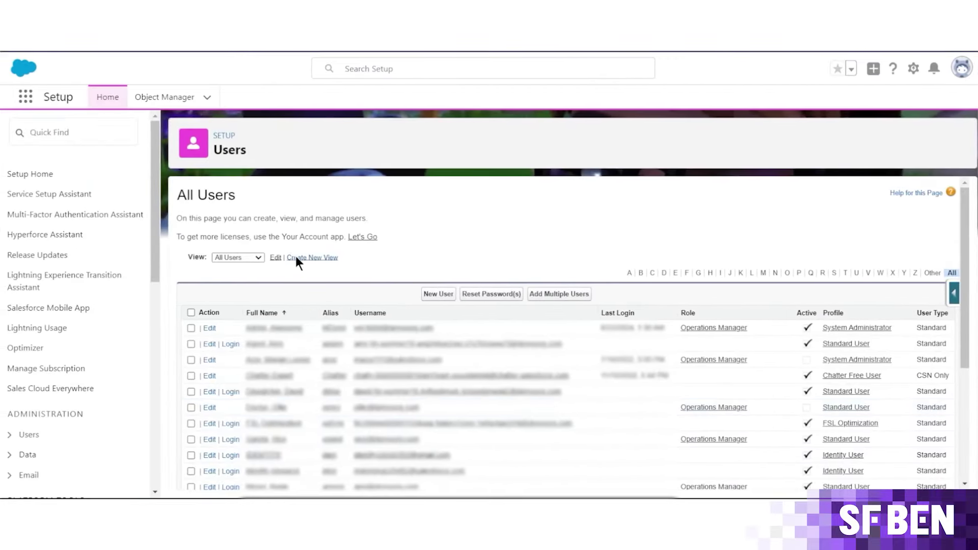
Save a new user view named No Logins Last 30 Days, filtered to Last Login before the cutoff
click(297, 258)
text(No)
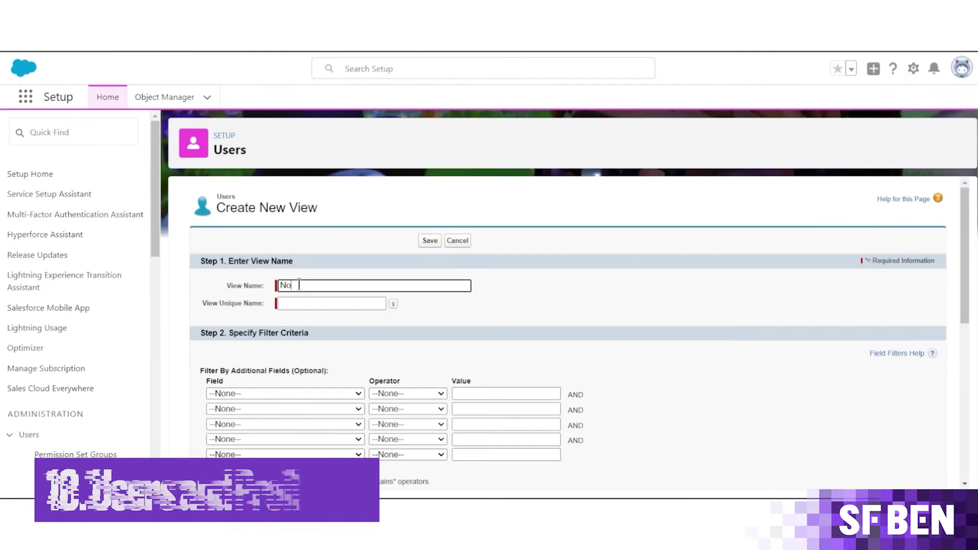
text( Logins Last 30 Days)
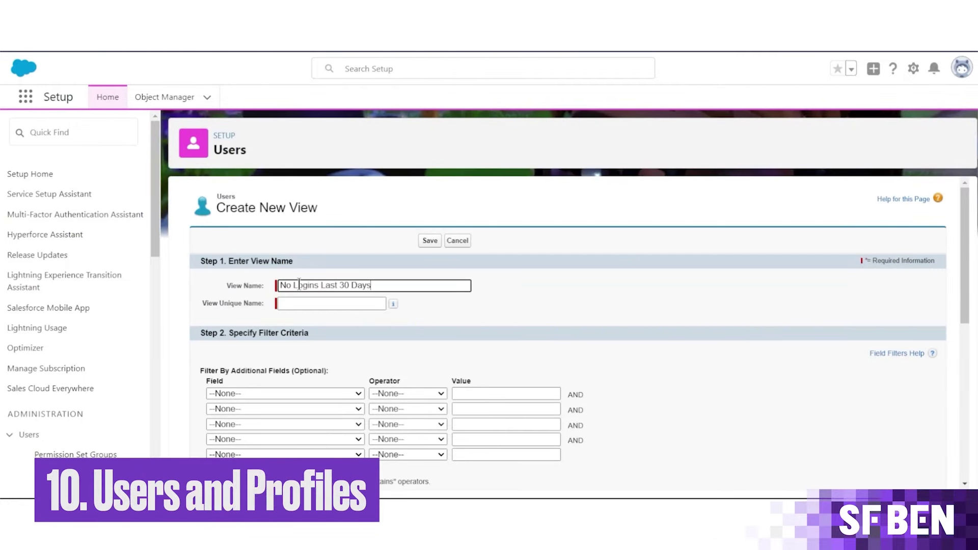
key(Tab)
scroll(350, 354, down, 2)
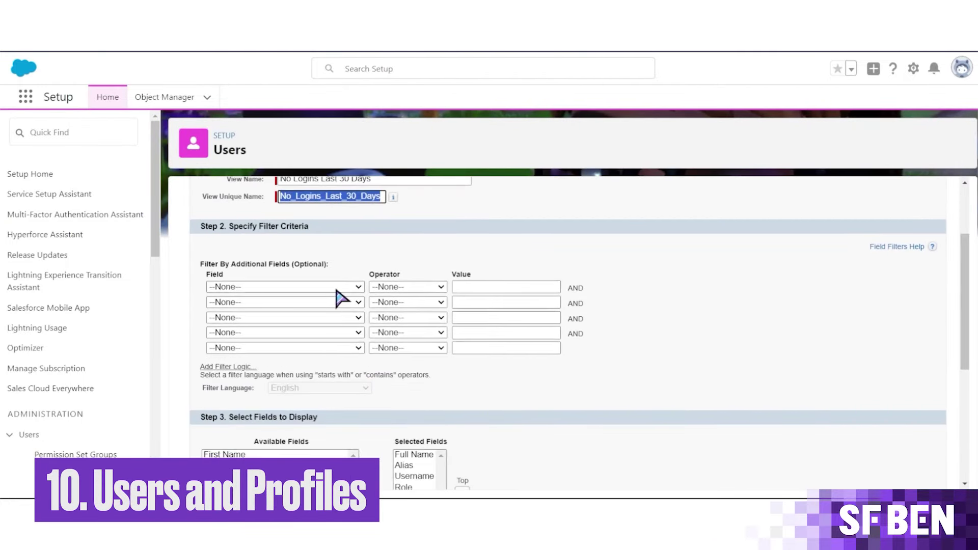
click(340, 299)
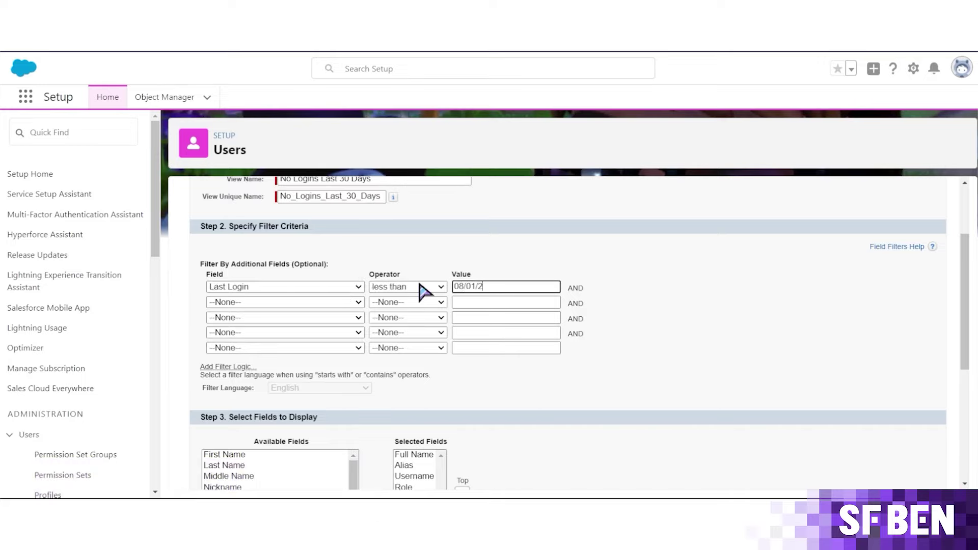
scroll(422, 291, down, 8)
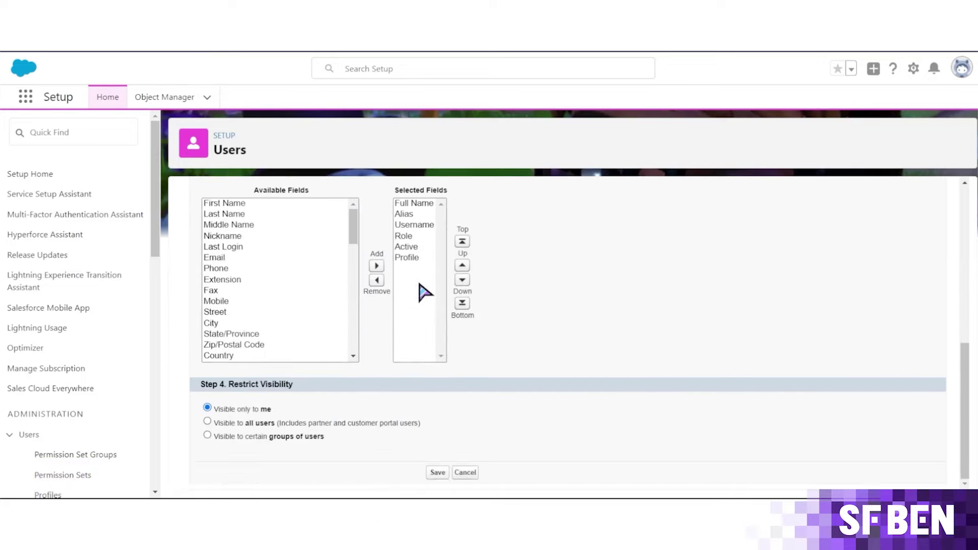
click(440, 473)
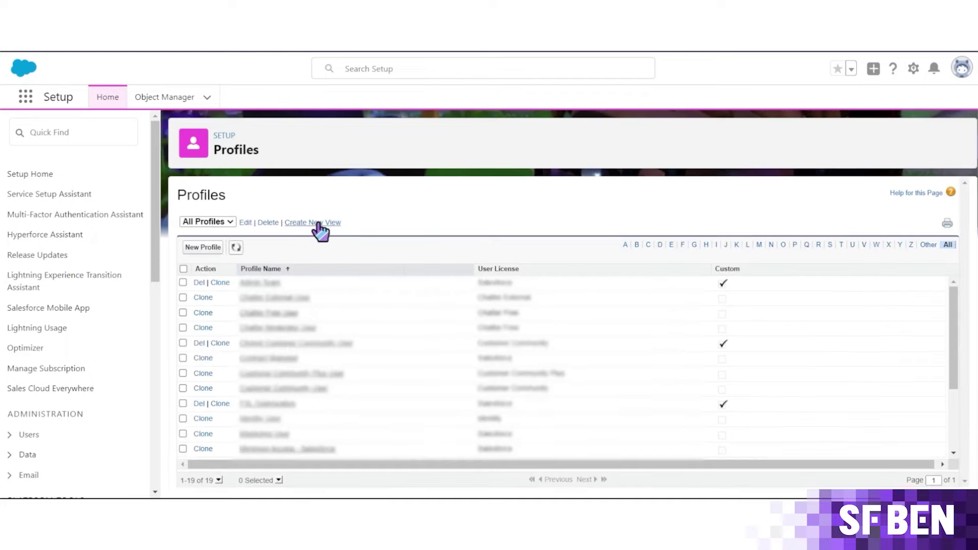
click(319, 228)
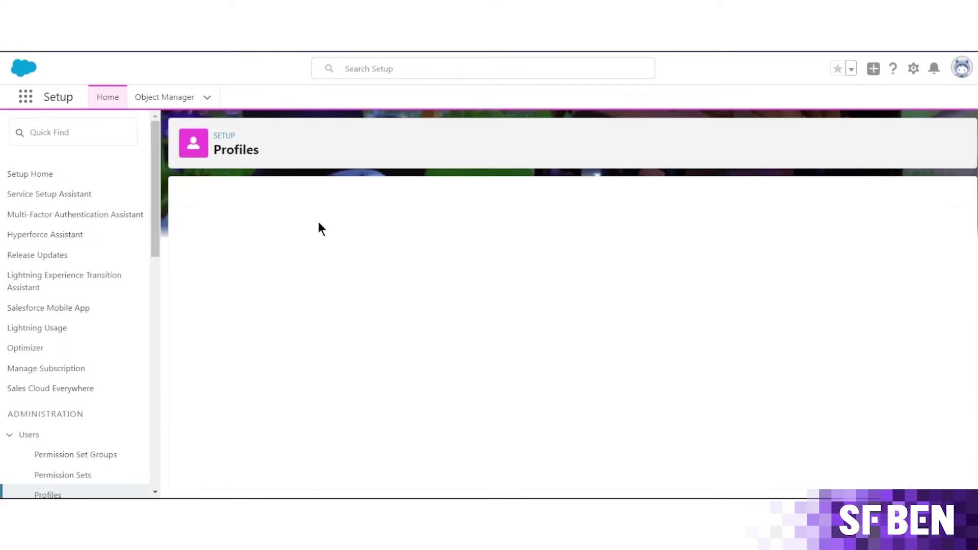
Name the profile view Manage All, filter it on Modify All Data, and save
text(Manage All)
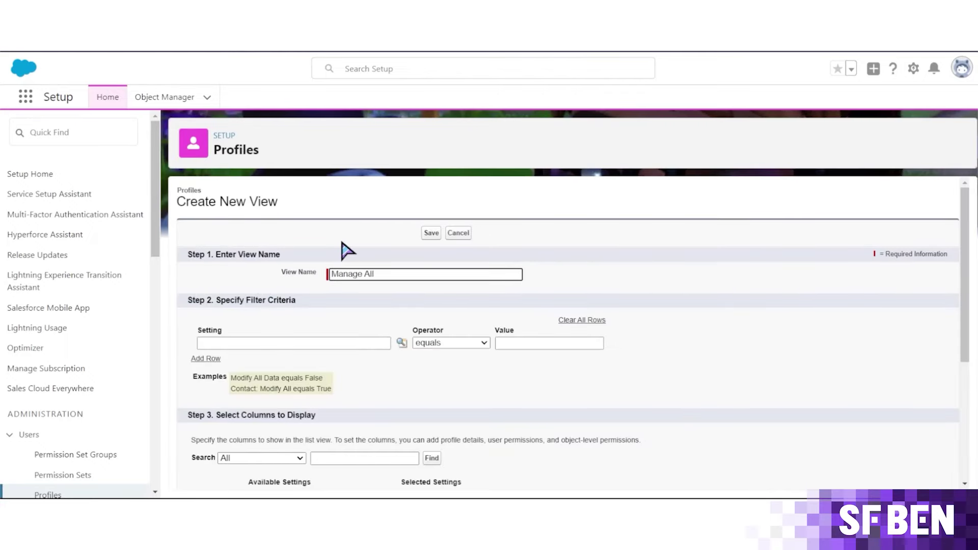
click(337, 341)
click(402, 347)
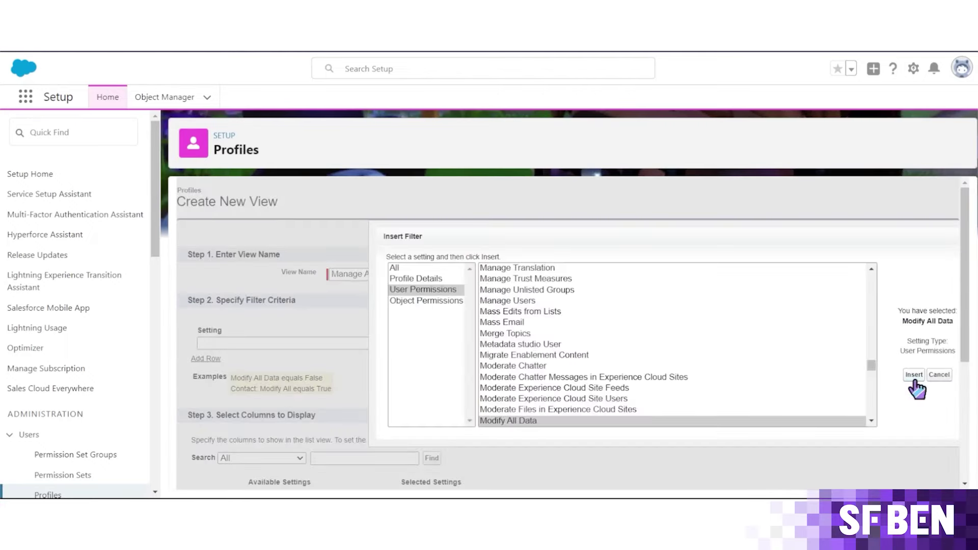
click(920, 379)
scroll(484, 405, down, 5)
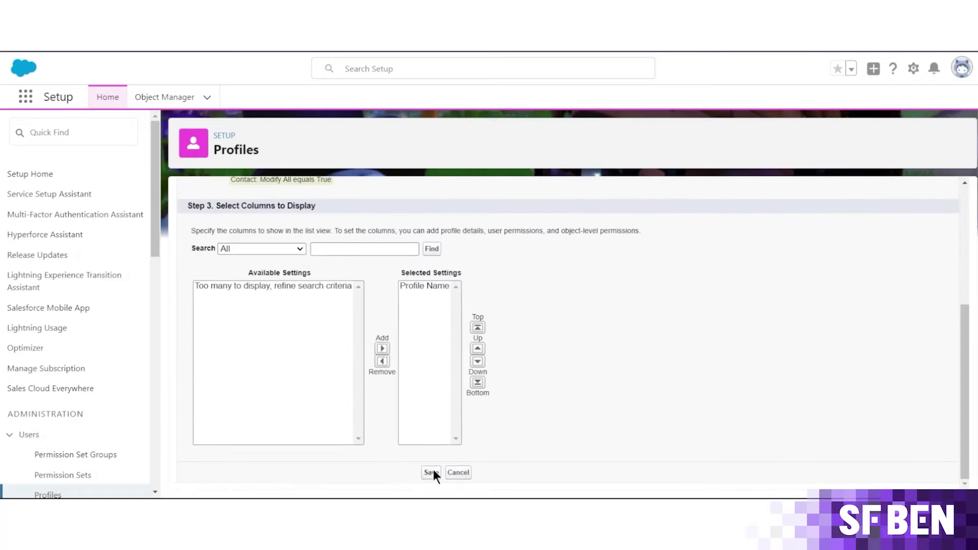
click(431, 472)
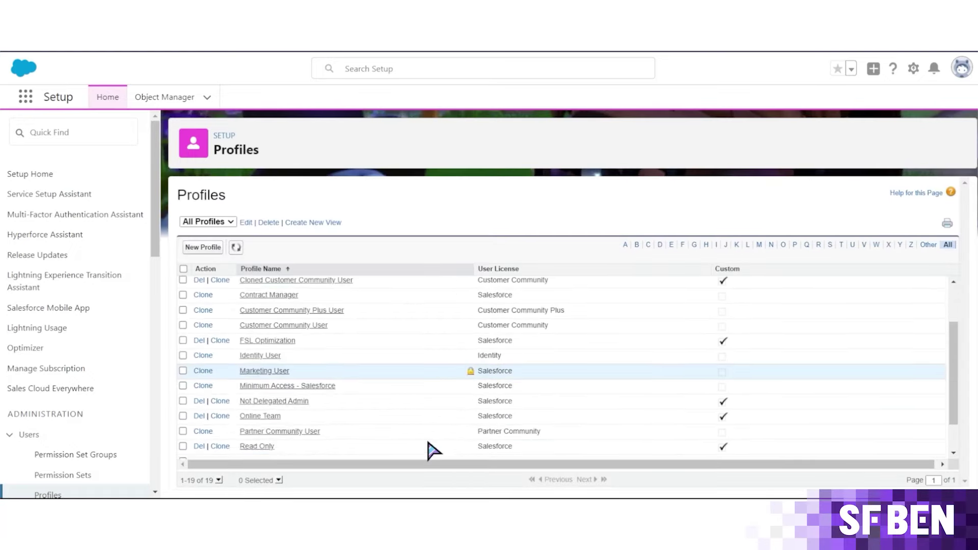